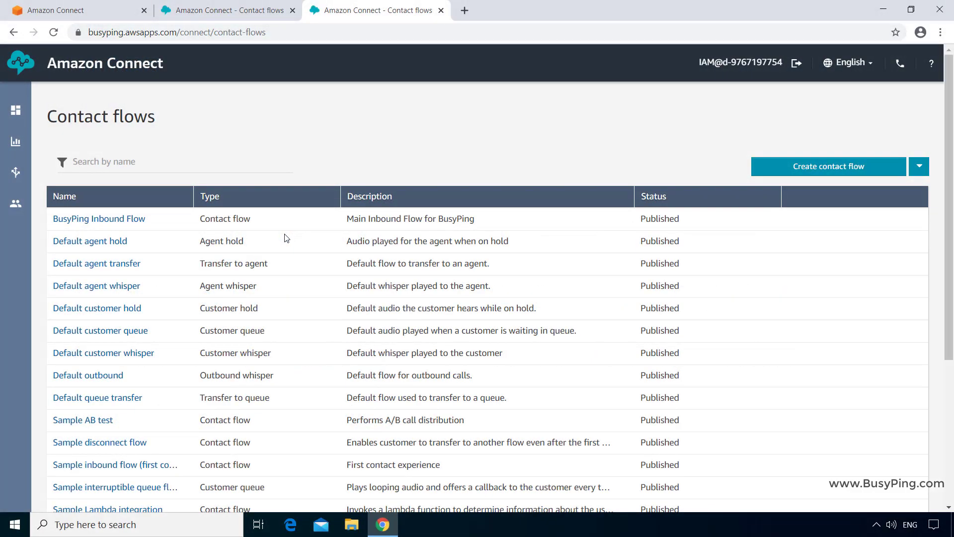
- Look through the contact flows list and open the phone numbers management page in a separate browser tab
scroll(286, 238, "down", 3)
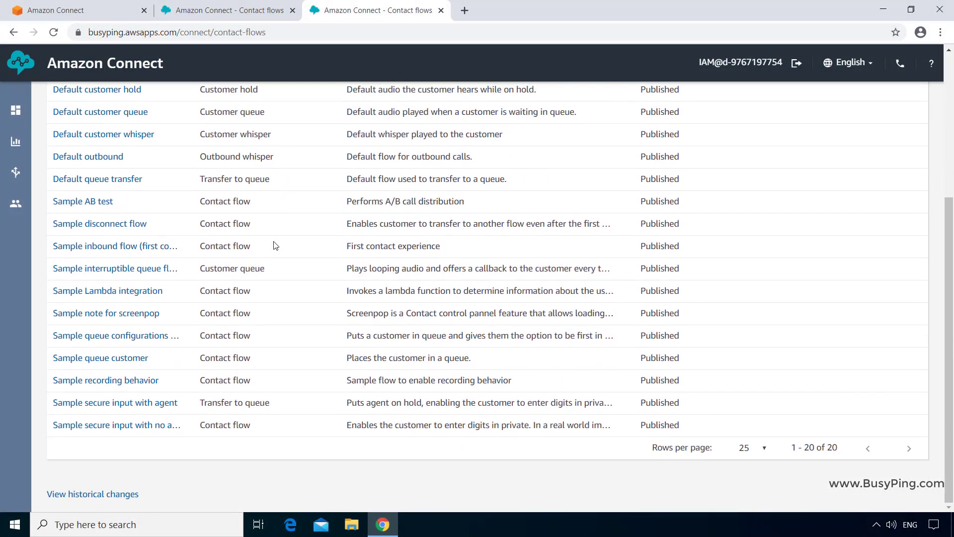
scroll(271, 244, "up", 1)
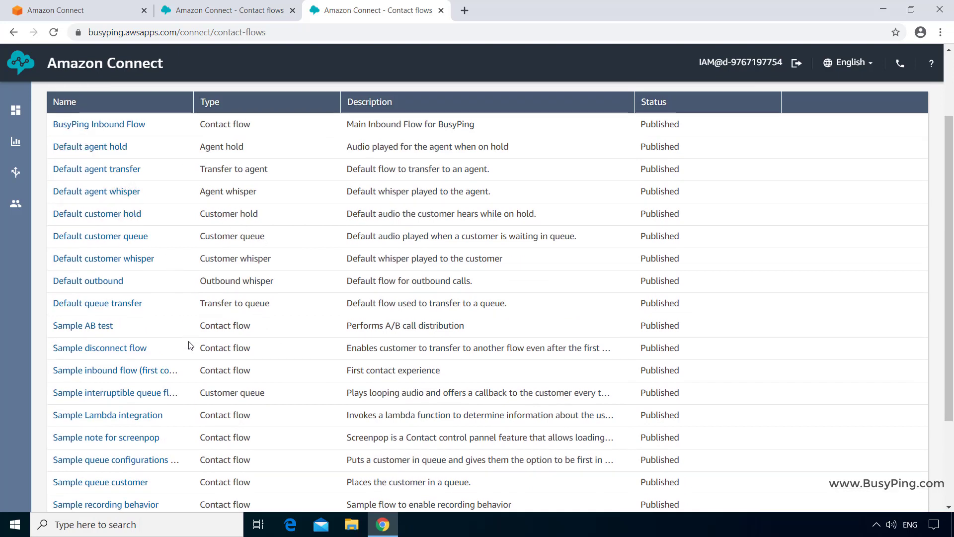
scroll(211, 323, "up", 2)
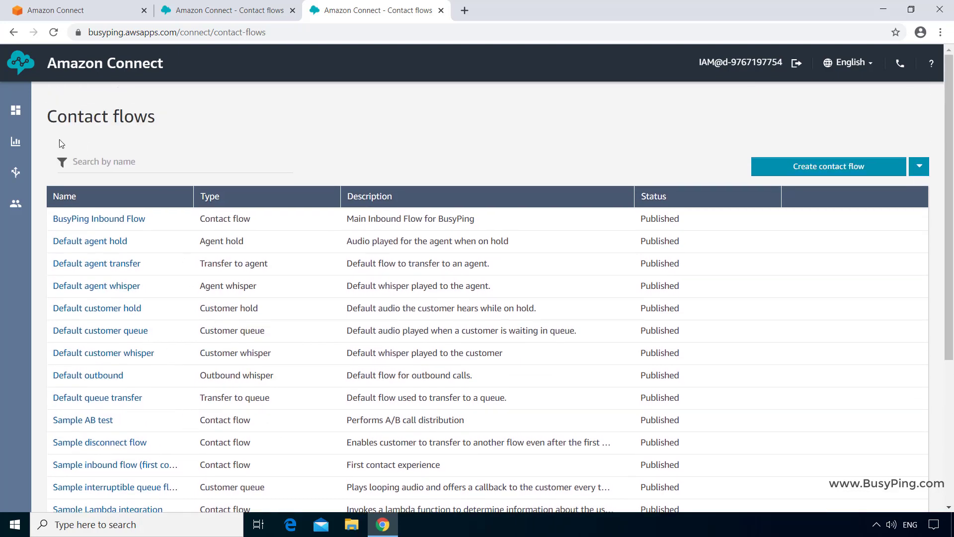
mouse_move(17, 180)
right_click(79, 203)
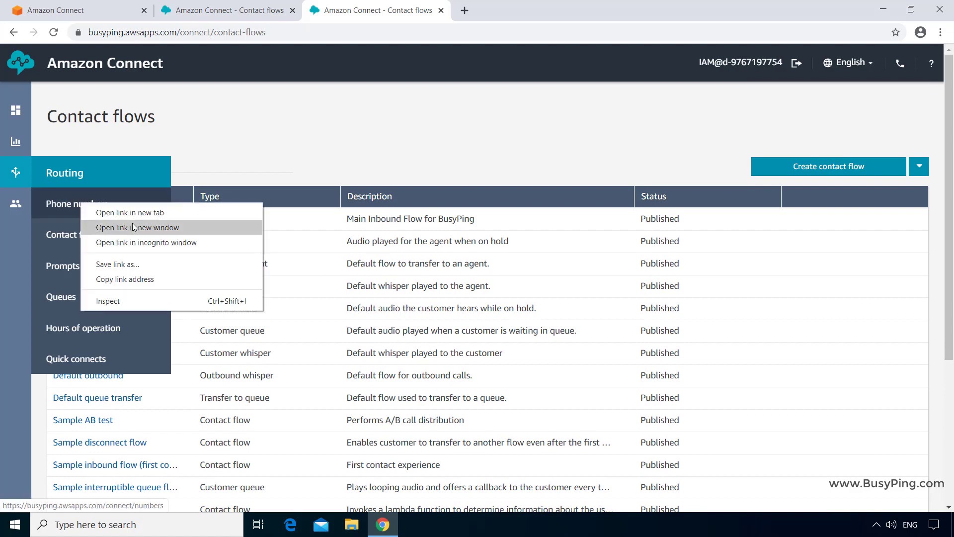
left_click(136, 213)
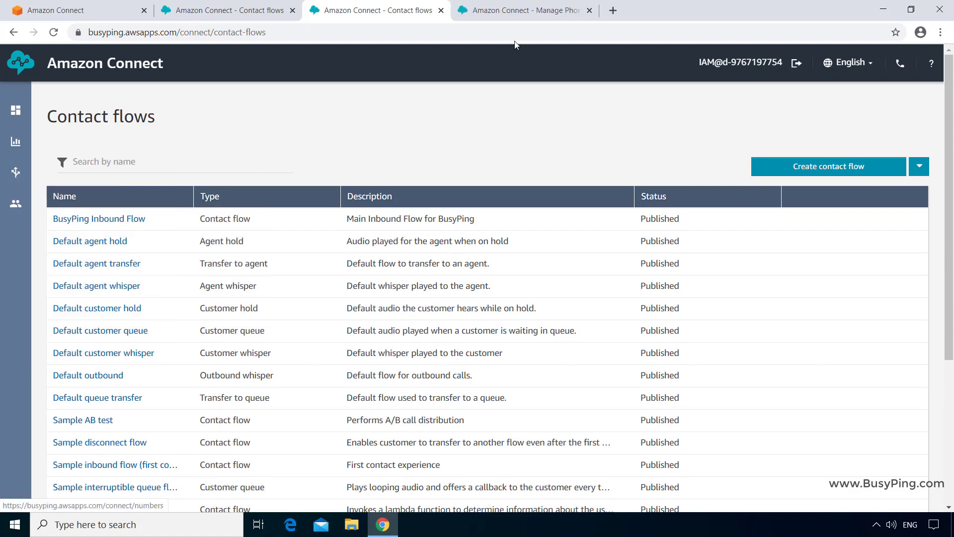
left_click(564, 11)
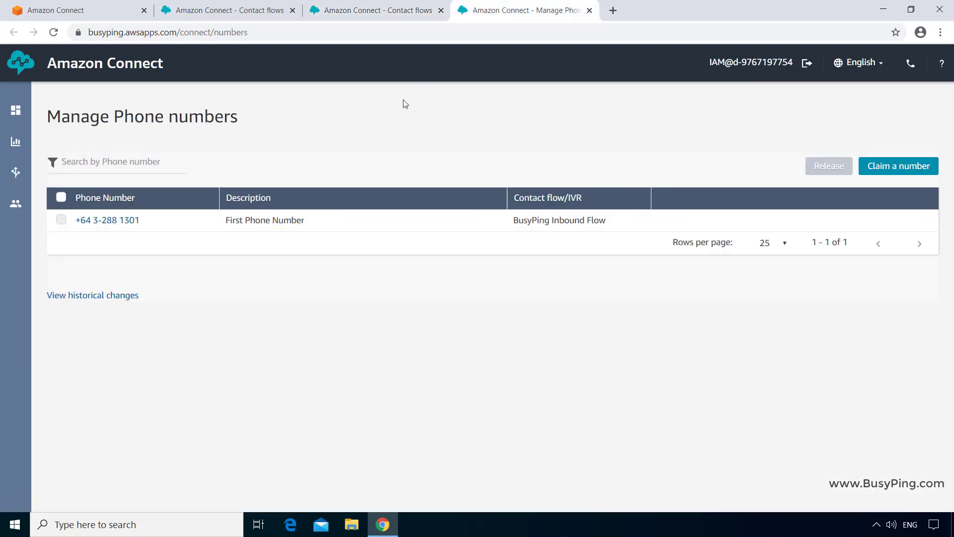
- Open the claimed phone number, view the contact flows that can be attached to it, and close its browser tab
left_click(113, 220)
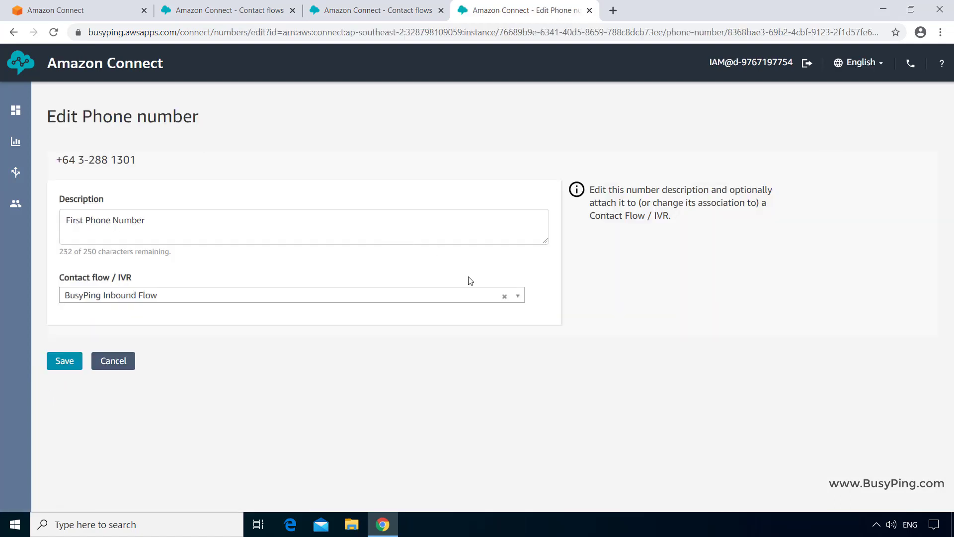
left_click(517, 301)
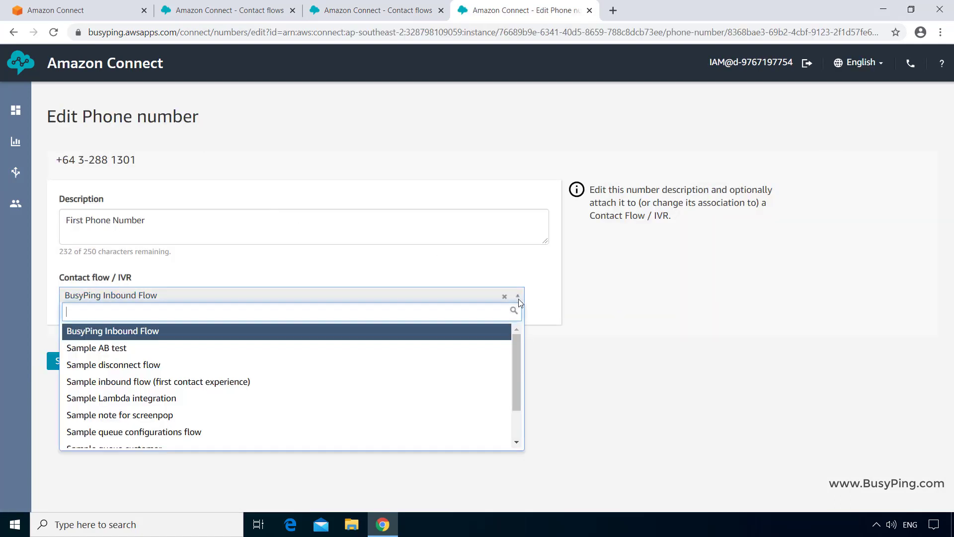
left_click_drag(517, 348, 548, 330)
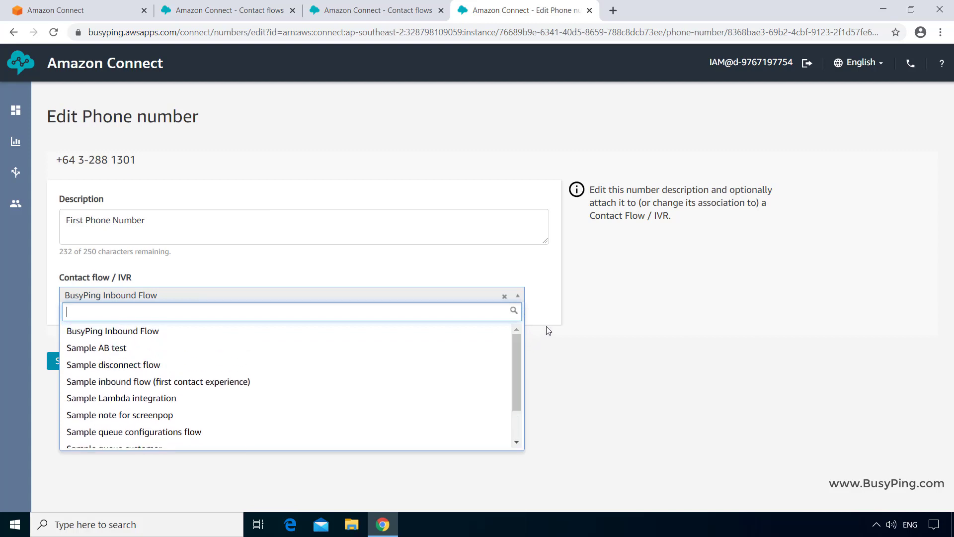
left_click(599, 314)
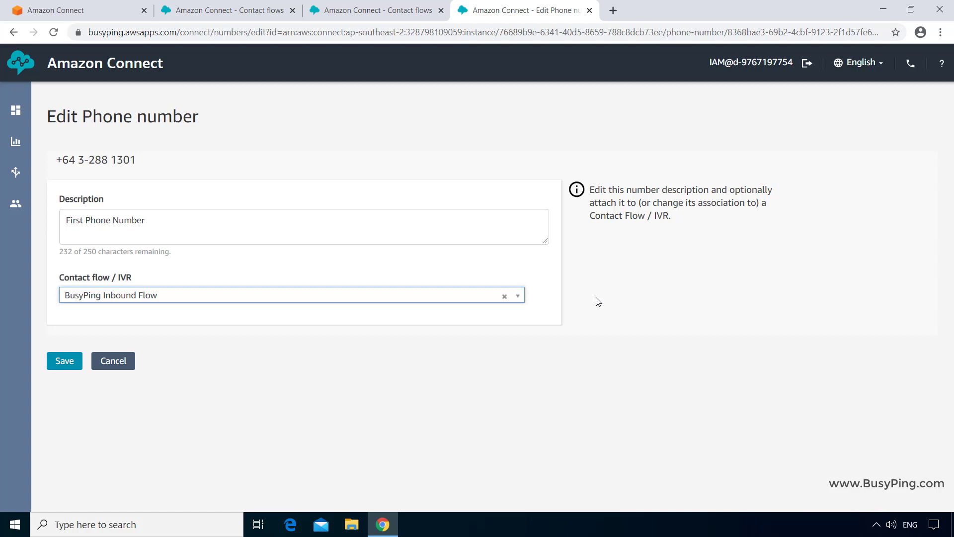
left_click(585, 11)
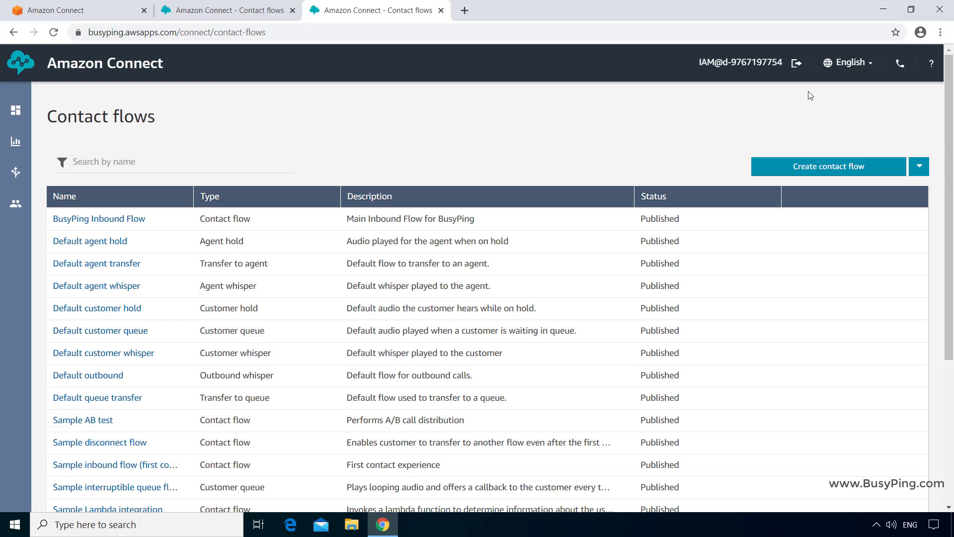
- Start creating a customer queue flow and show its additional flow information to check the flow type
left_click(929, 170)
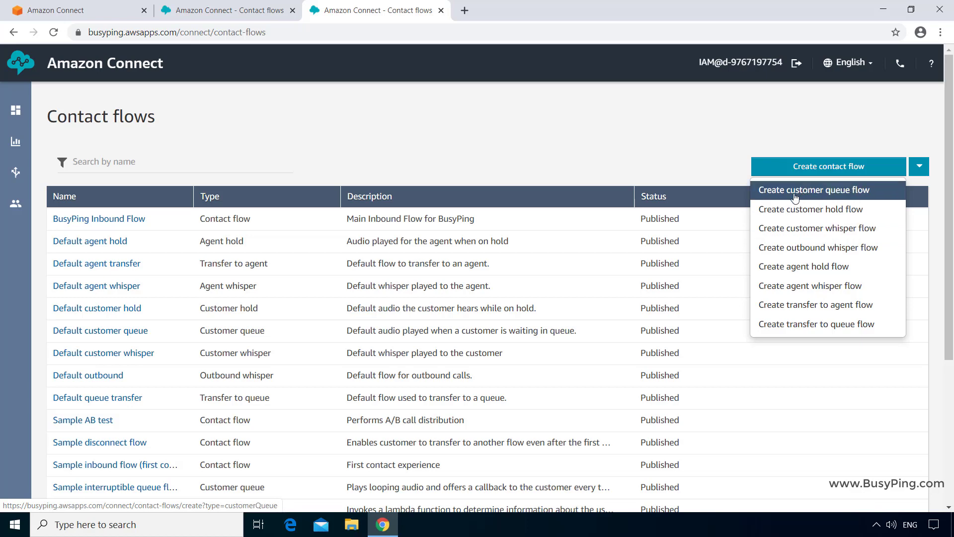
left_click(868, 189)
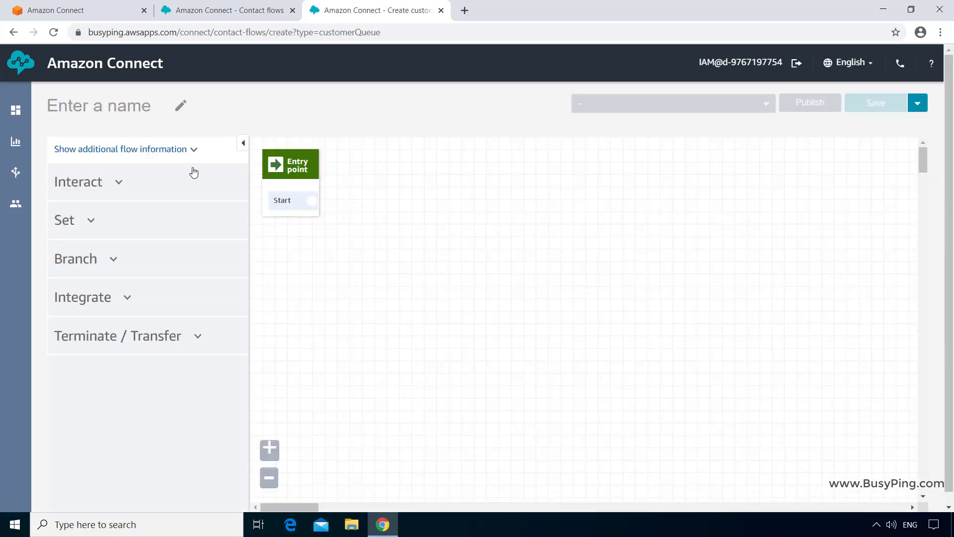
left_click(193, 150)
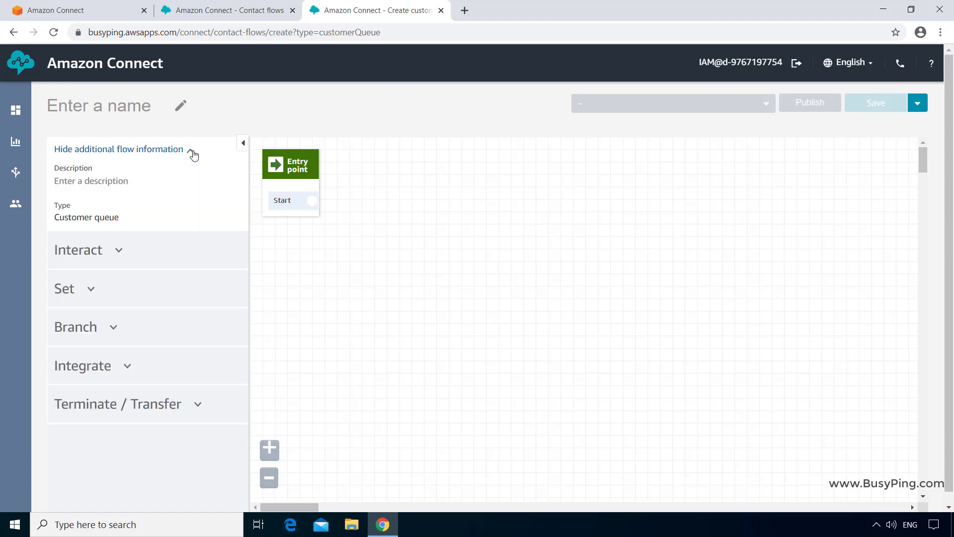
left_click_drag(122, 222, 148, 216)
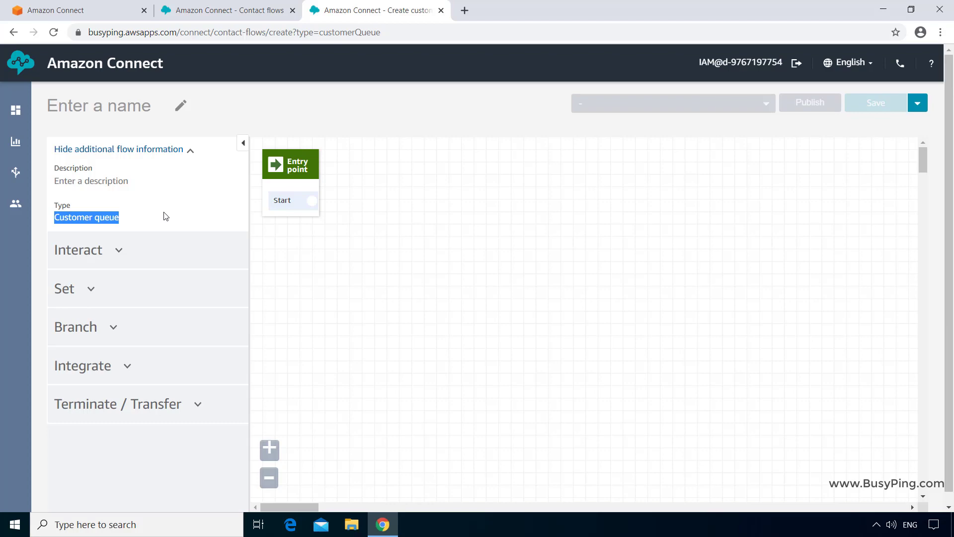
left_click(166, 218)
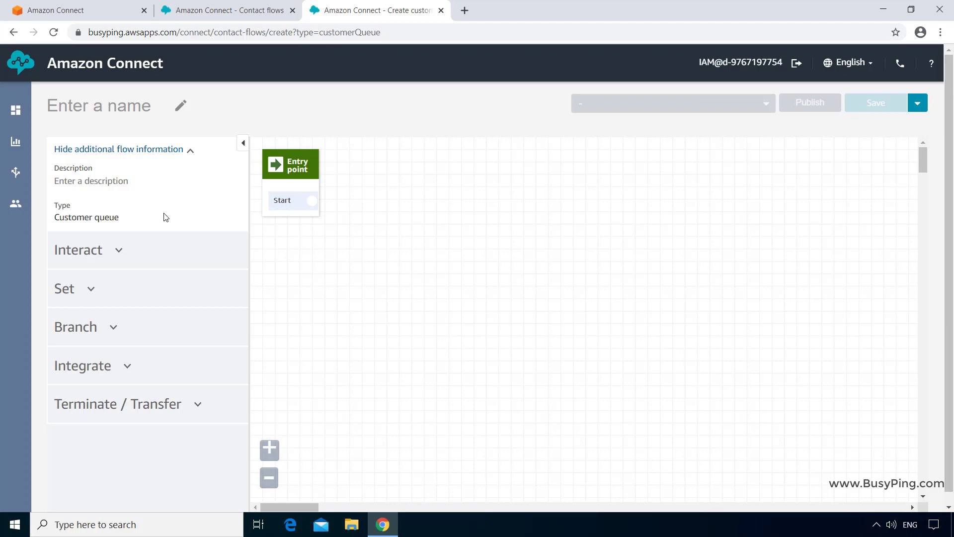
- Expand the Interact, Set, Branch, Integrate and Terminate / Transfer block categories of the new customer queue flow
left_click(131, 256)
scroll(139, 299, "down", 5)
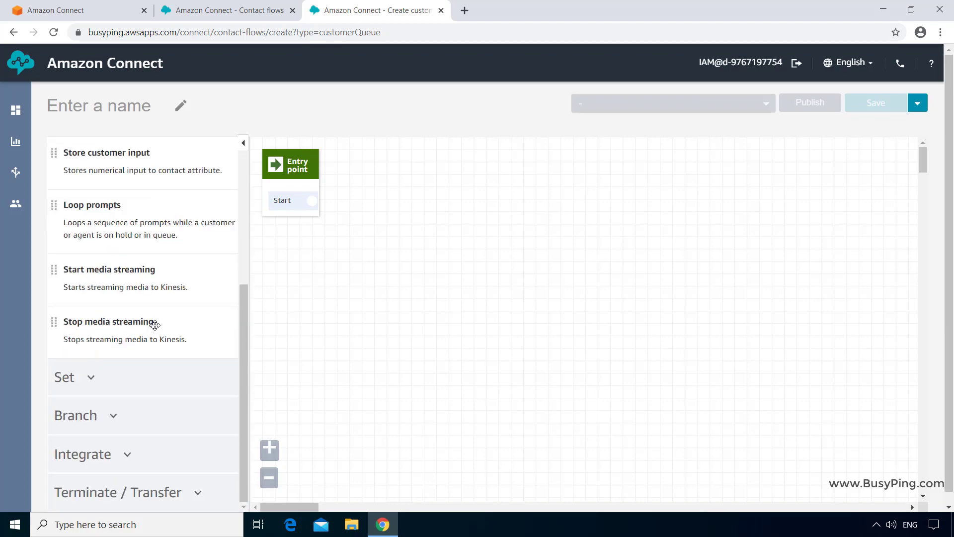
left_click(123, 377)
scroll(130, 382, "down", 4)
left_click(131, 414)
scroll(144, 397, "down", 5)
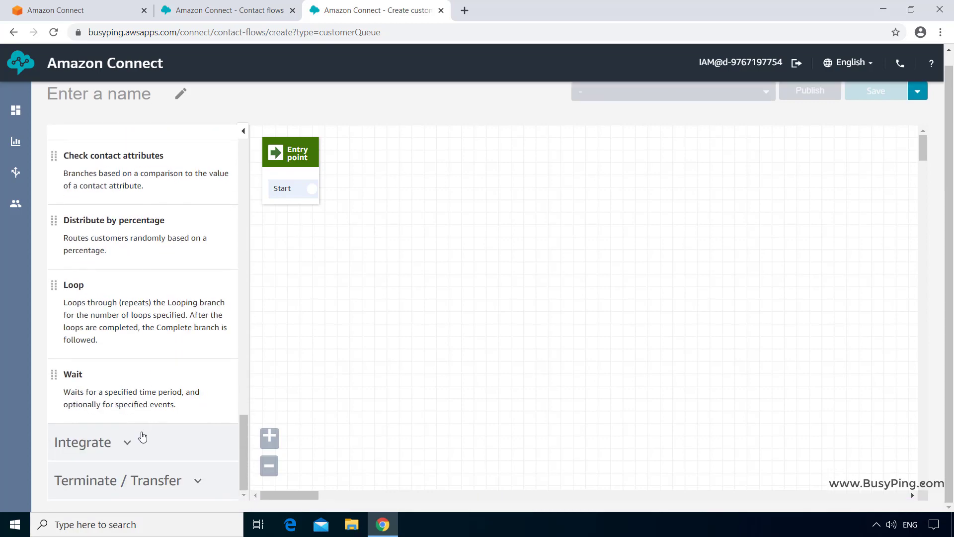
left_click(141, 433)
scroll(149, 412, "down", 2)
left_click(145, 477)
scroll(157, 455, "down", 5)
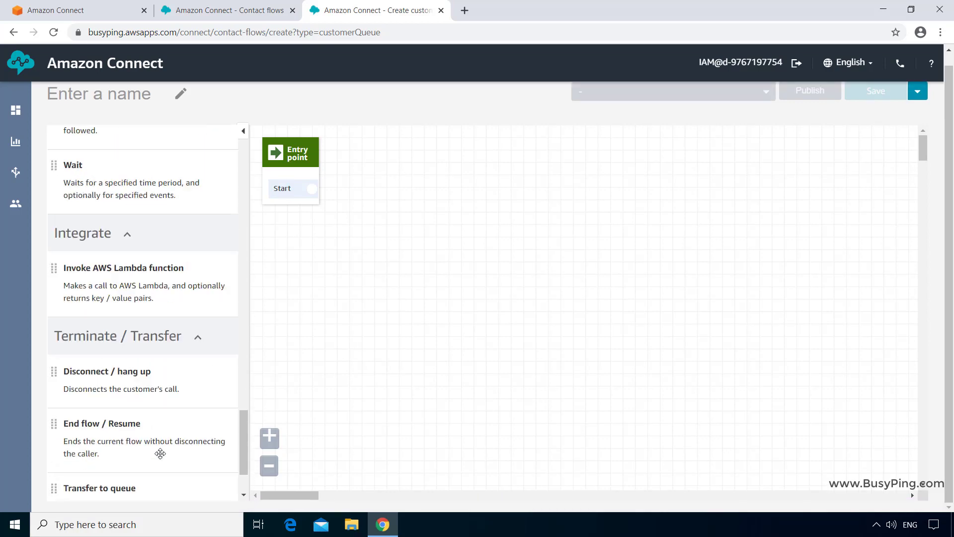
- Examine which blocks each expanded category offers for a customer queue flow, from Interact through Terminate / Transfer
scroll(151, 452, "up", 8)
scroll(149, 450, "up", 15)
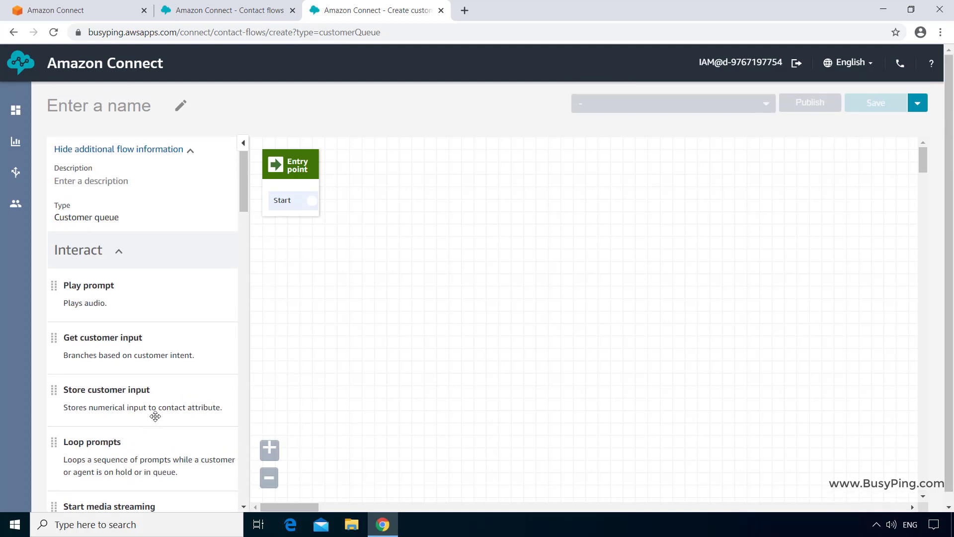
scroll(218, 331, "down", 1)
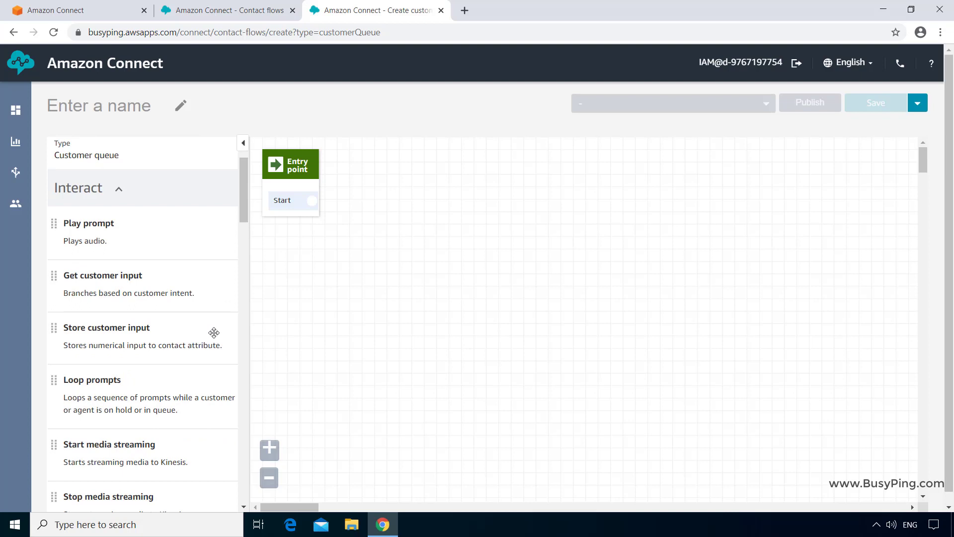
scroll(214, 332, "down", 2)
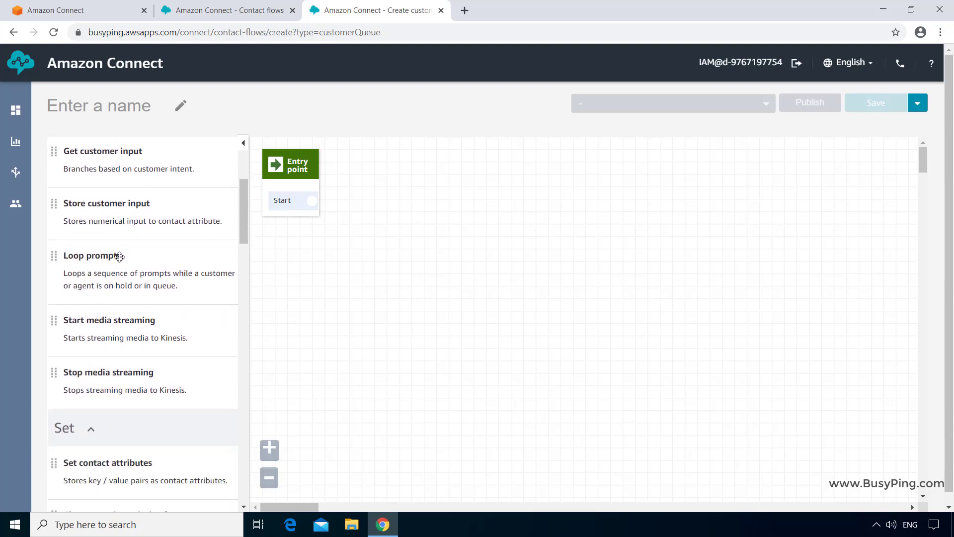
scroll(114, 258, "down", 5)
scroll(114, 258, "down", 14)
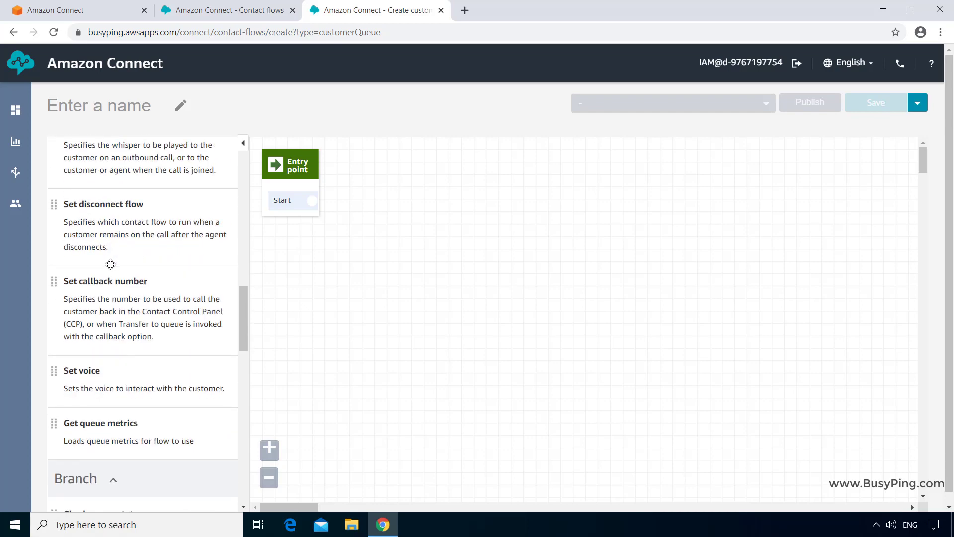
scroll(109, 268, "down", 4)
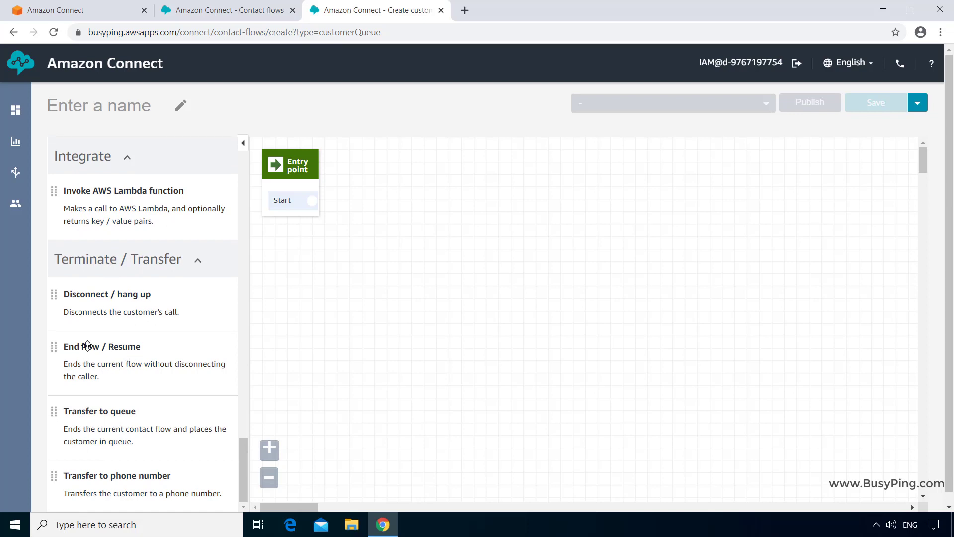
scroll(87, 345, "up", 10)
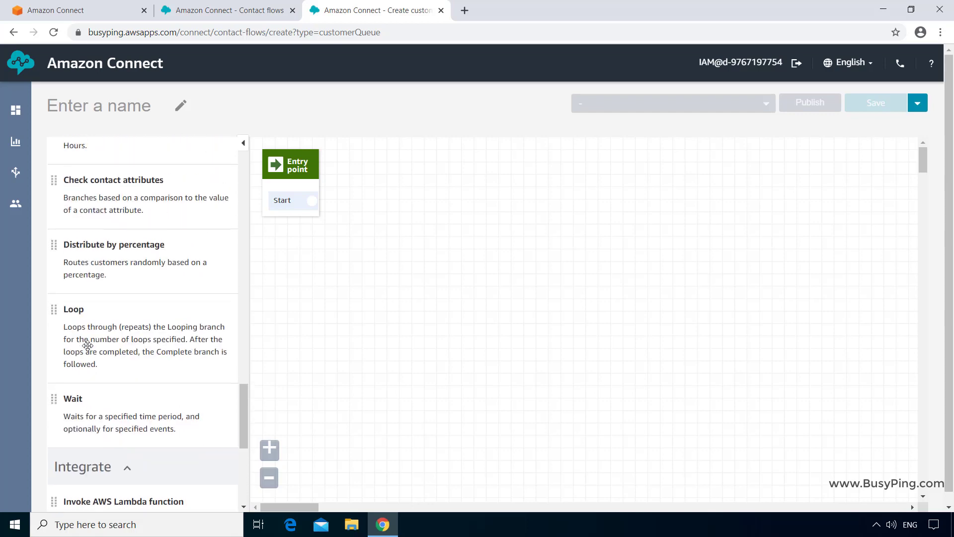
scroll(88, 347, "up", 10)
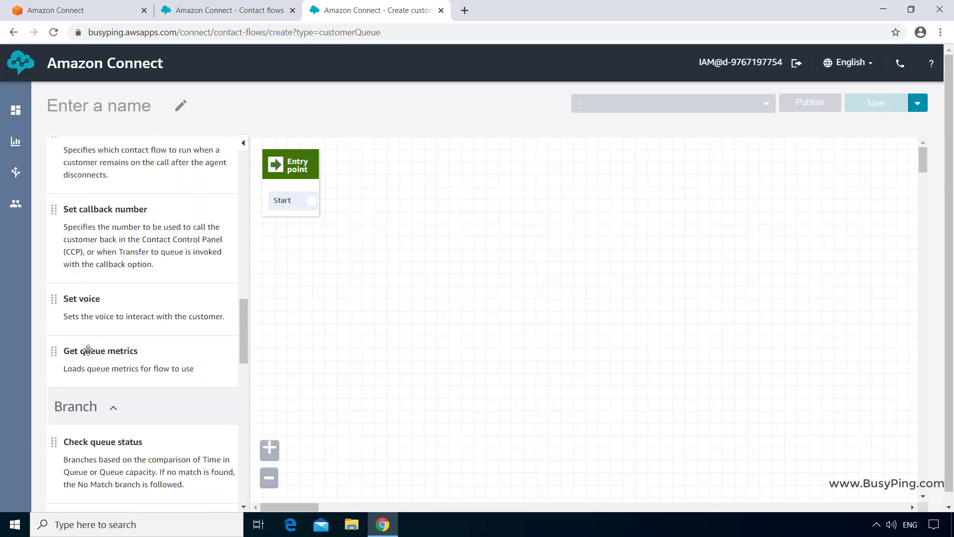
scroll(88, 351, "up", 5)
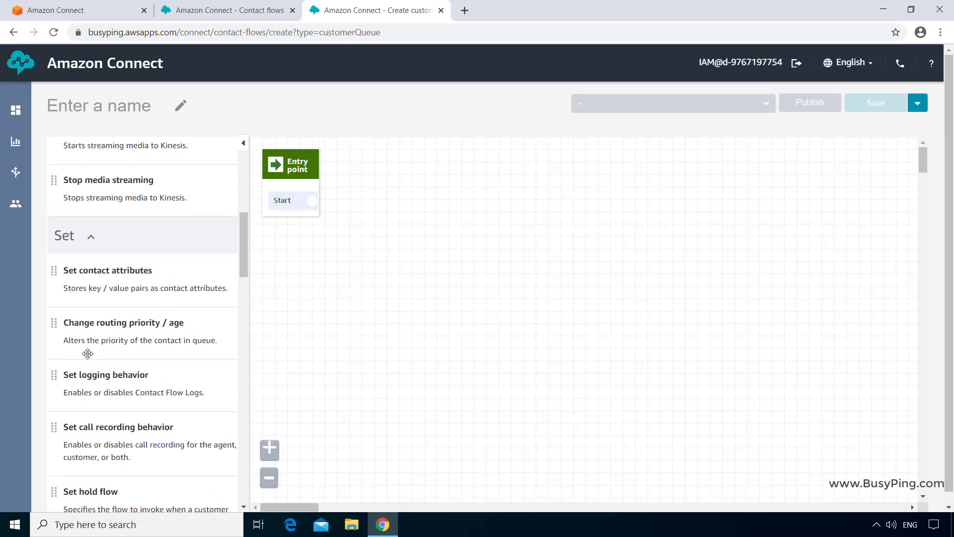
scroll(87, 353, "down", 1)
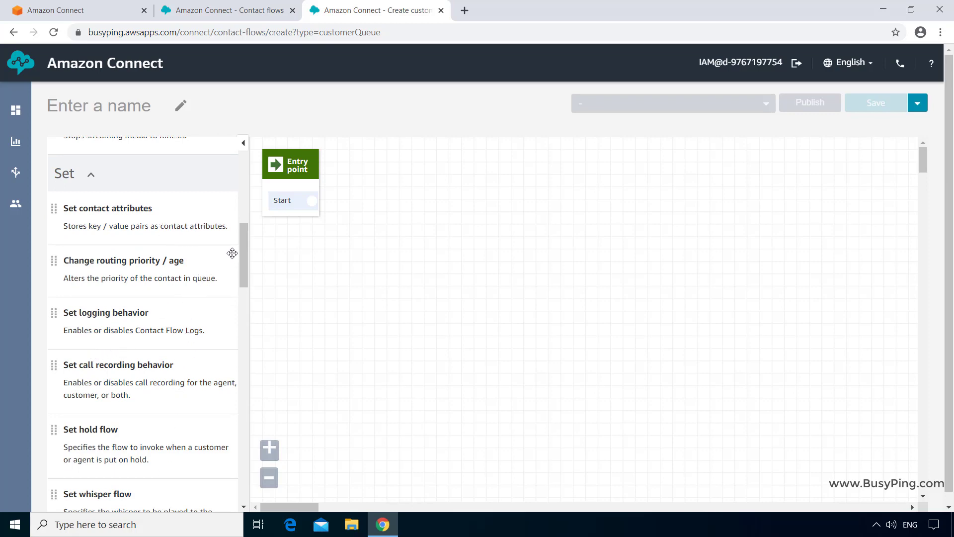
left_click_drag(246, 255, 250, 322)
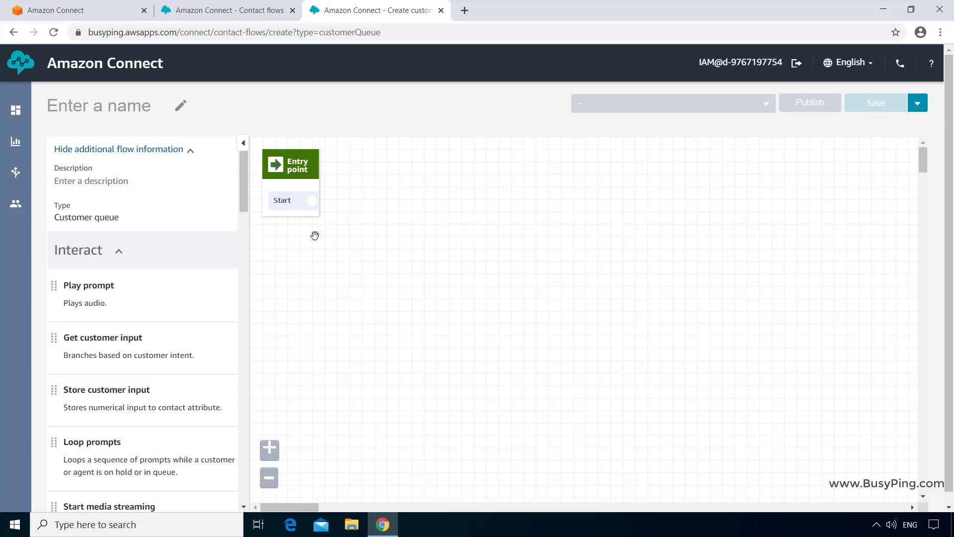
- Return to the contact flows list and open the Default customer queue flow
left_click(11, 33)
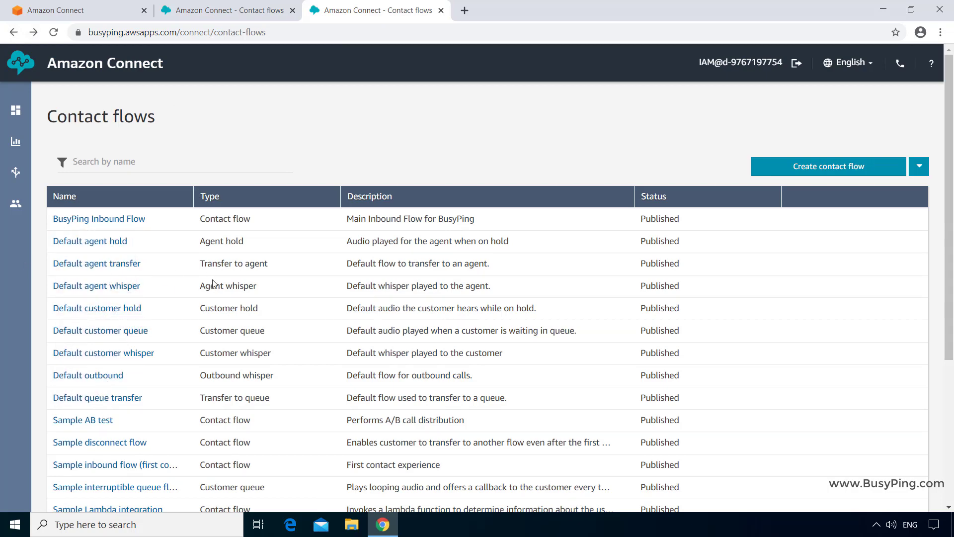
triple_click(108, 340)
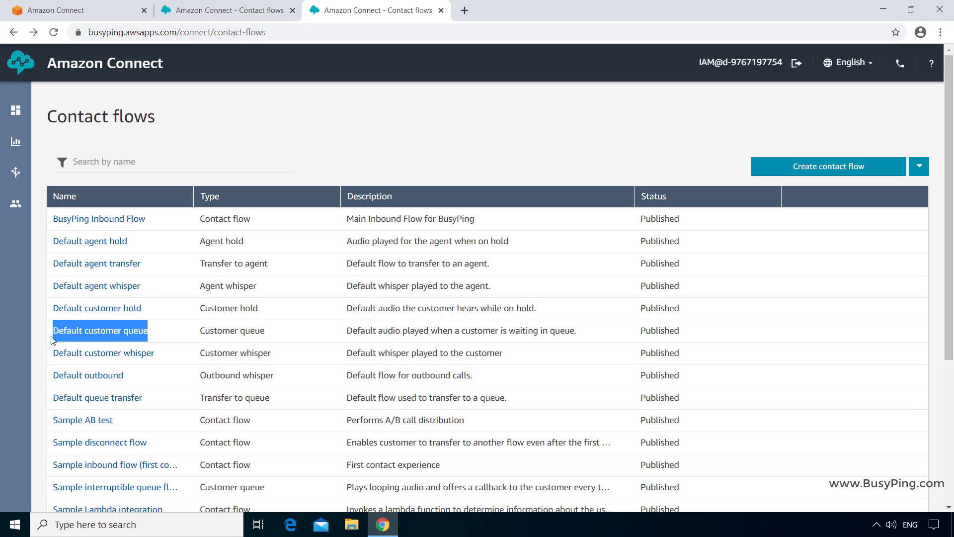
left_click(132, 330)
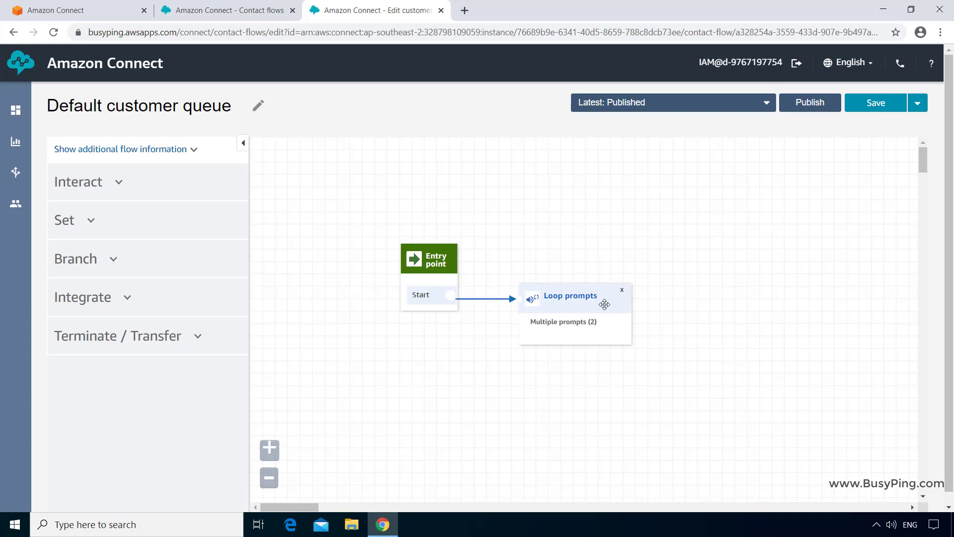
- Open the Loop prompts block's settings, enlarge the text-to-speech message box, and check the prompts and the interrupt option
left_click(565, 297)
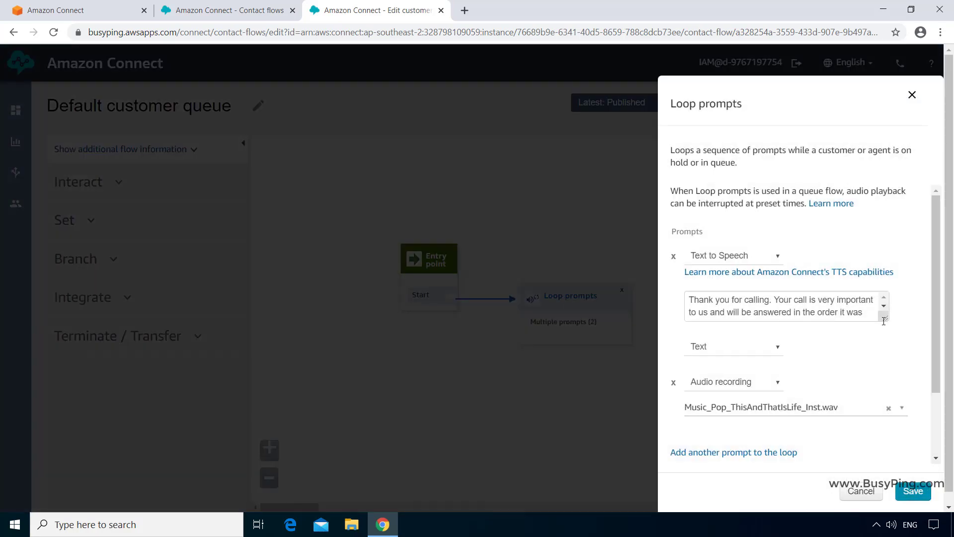
left_click_drag(886, 318, 894, 337)
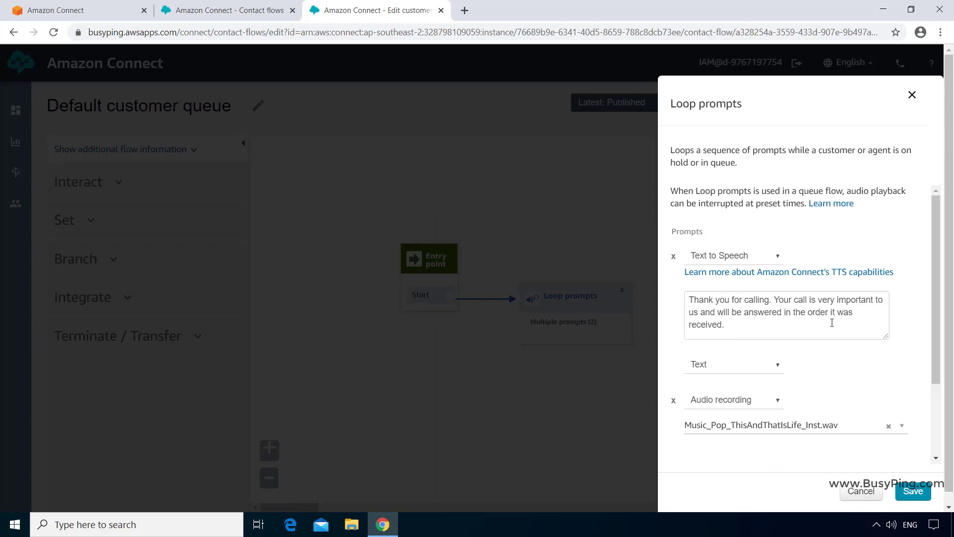
scroll(832, 323, "down", 2)
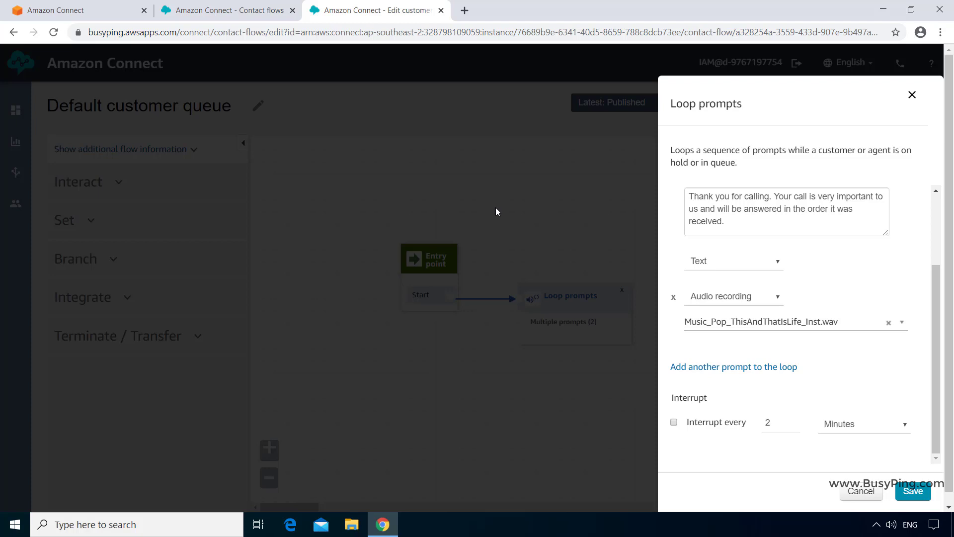
- Try adding another prompt to the loop, check which prompt types it offers, and remove it again
scroll(797, 337, "up", 2)
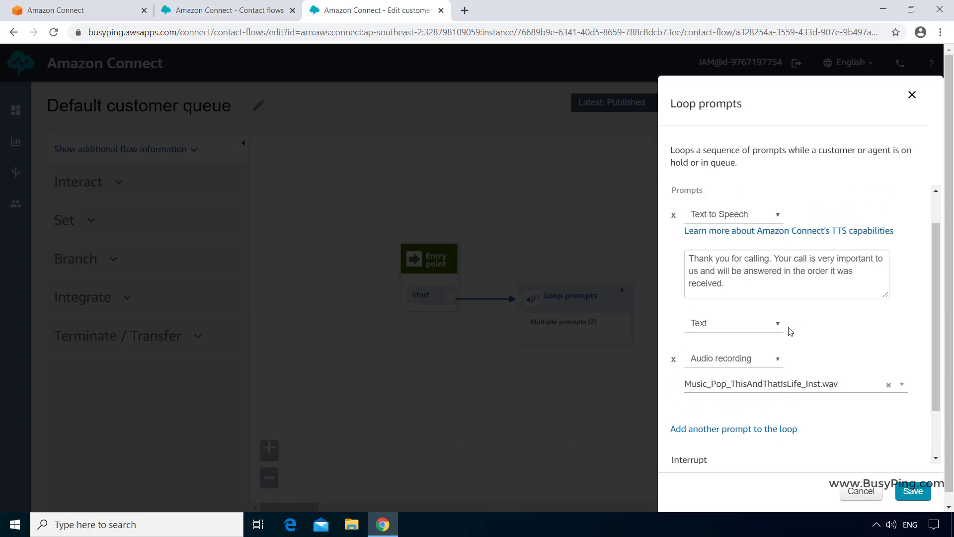
scroll(788, 331, "down", 2)
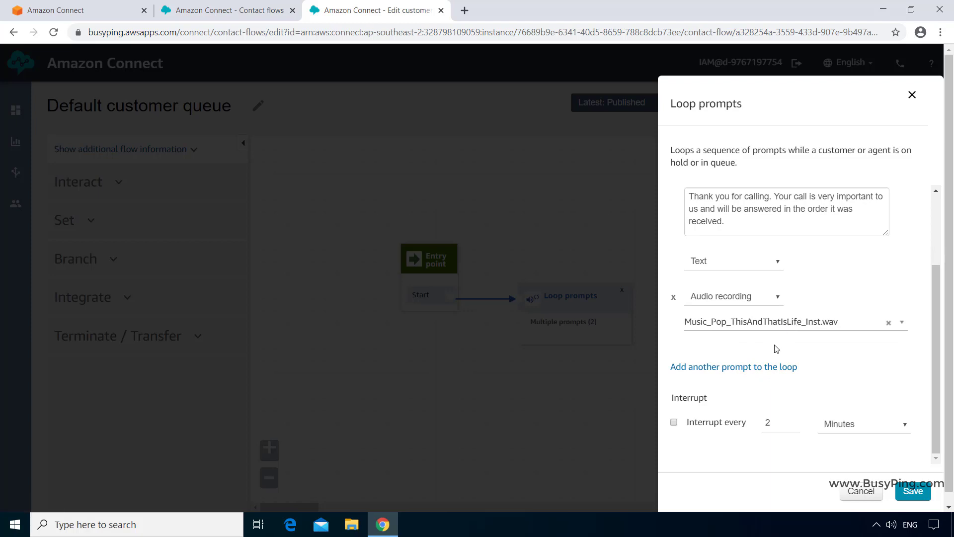
left_click(760, 370)
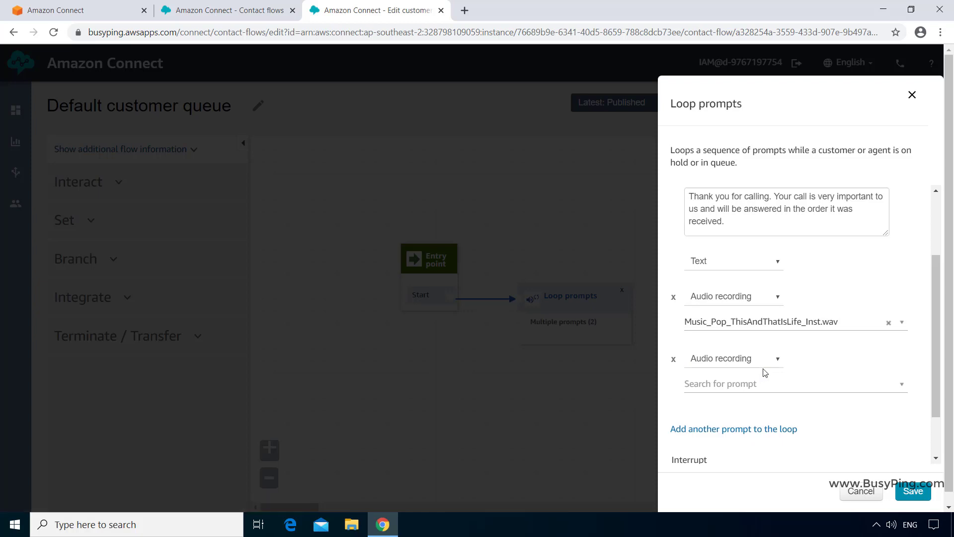
left_click(776, 362)
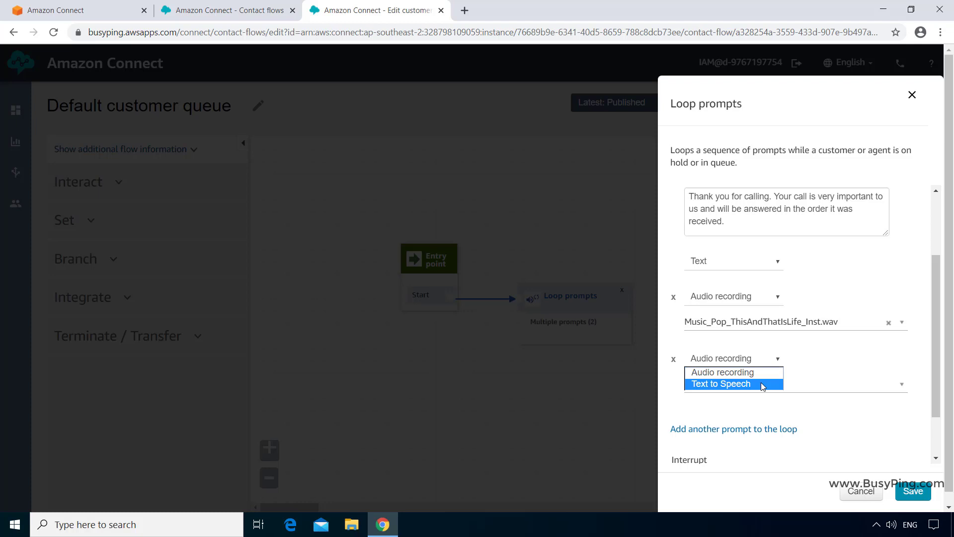
left_click(839, 357)
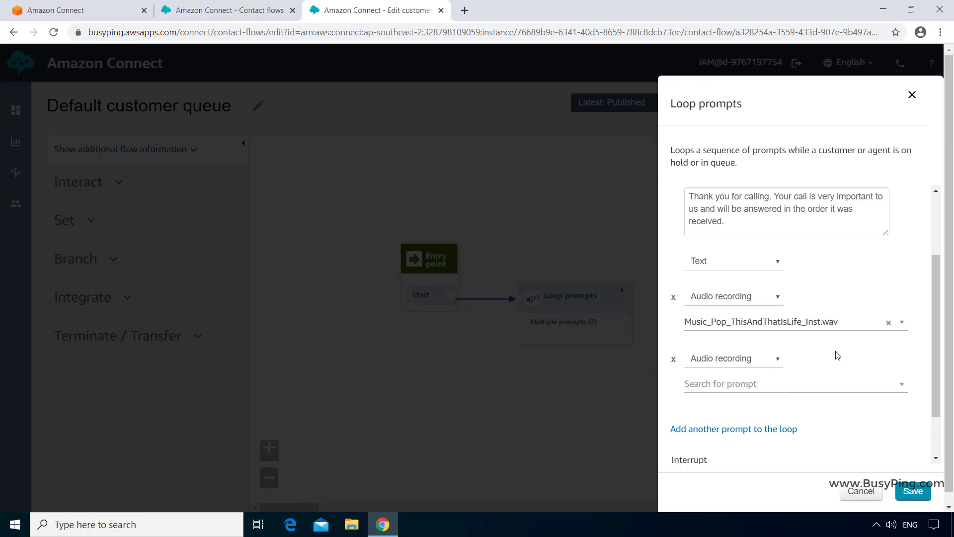
scroll(838, 355, "up", 2)
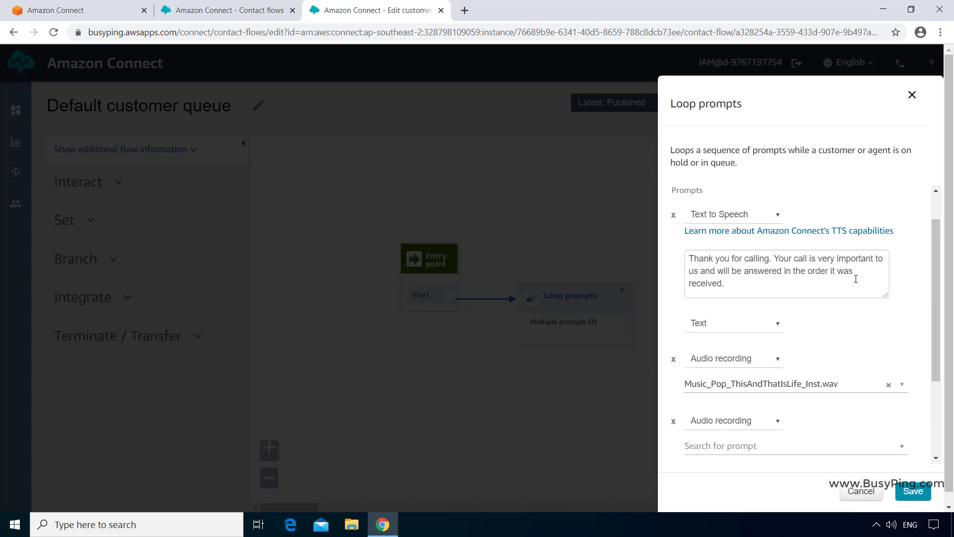
scroll(805, 286, "down", 2)
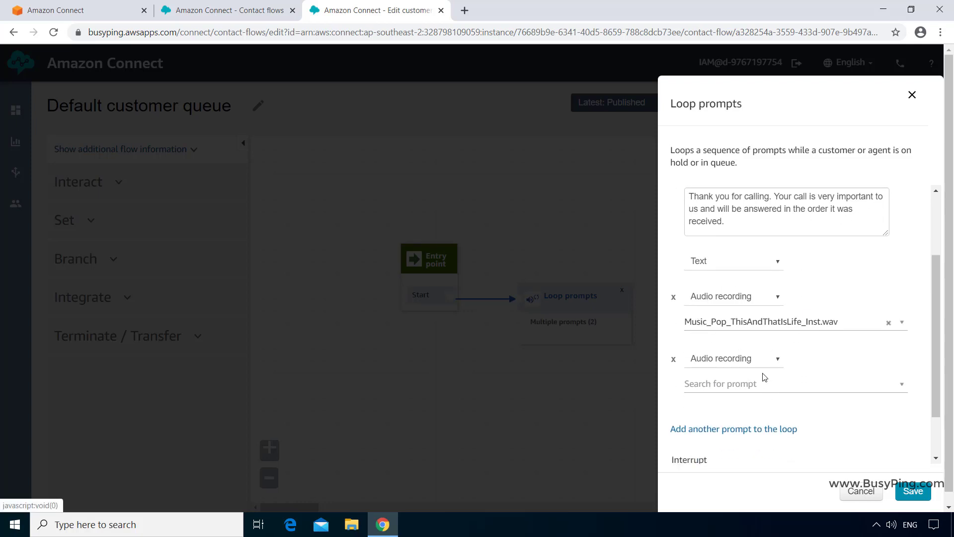
scroll(735, 338, "up", 2)
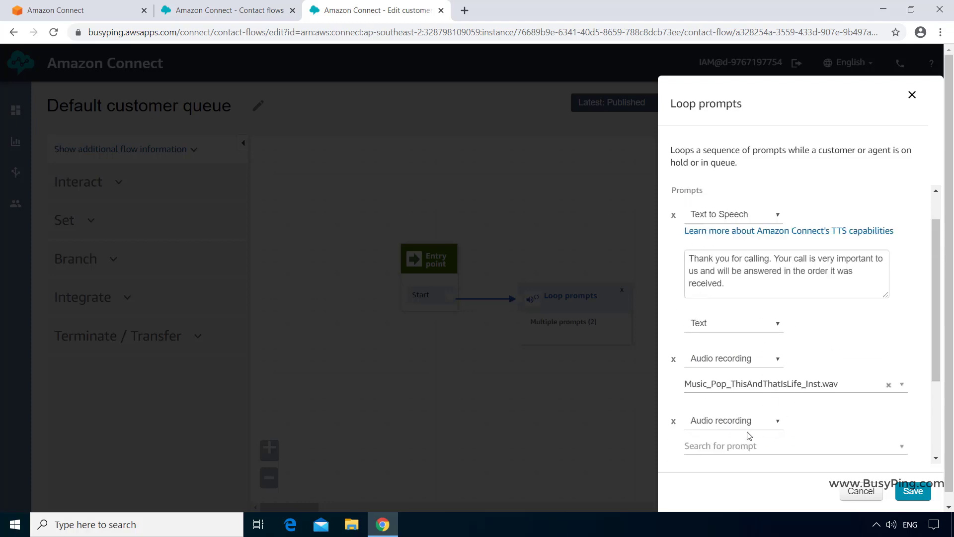
left_click(674, 422)
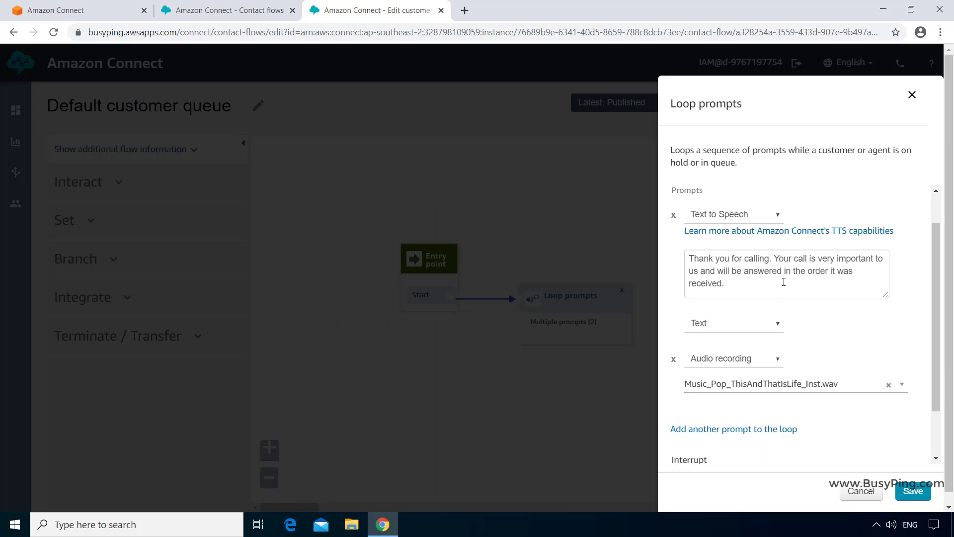
- Set the text-to-speech message to "Your call is important to us. Please stay on the line while we connect to an agent." and save the block
left_click_drag(784, 285, 641, 249)
key("BackSpace")
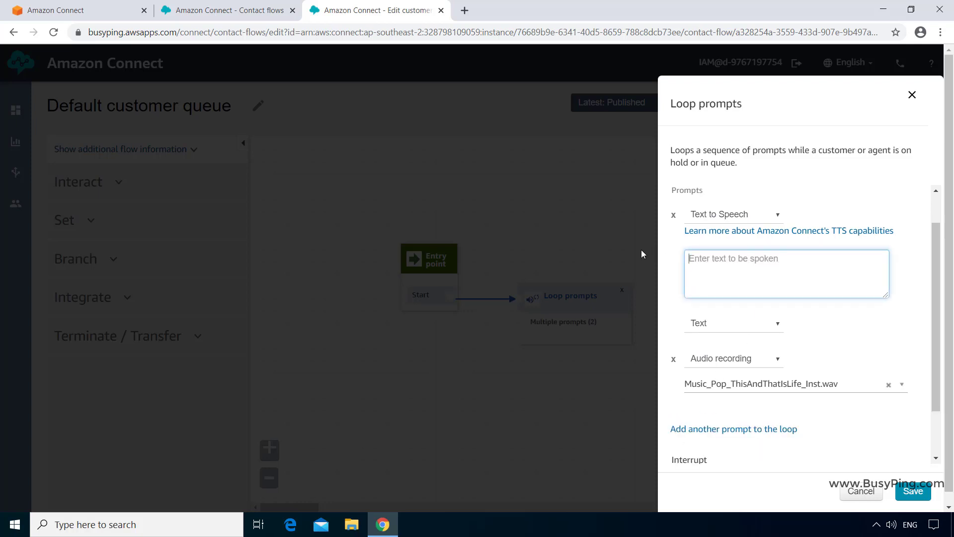
type("Your call is important to us. Please sta")
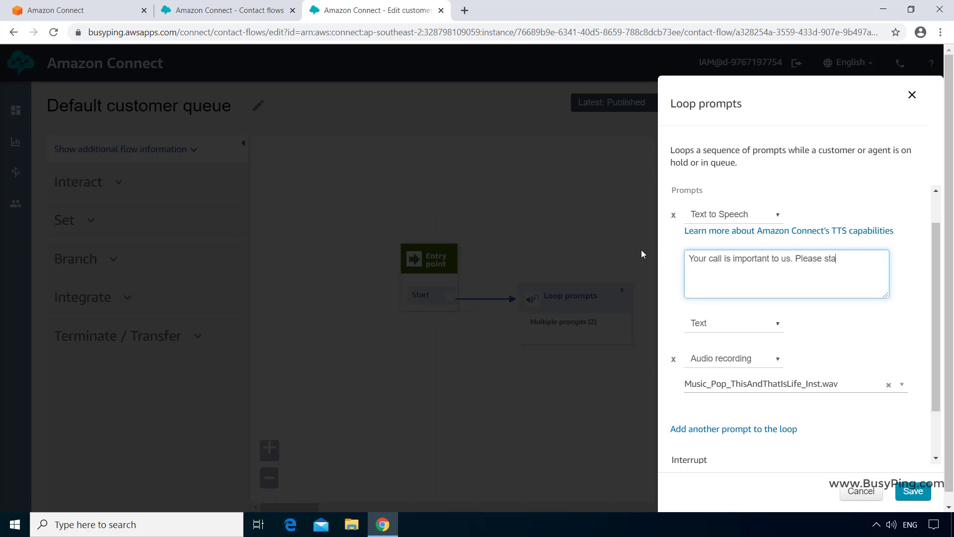
type("y on the line while we connect to an agent.")
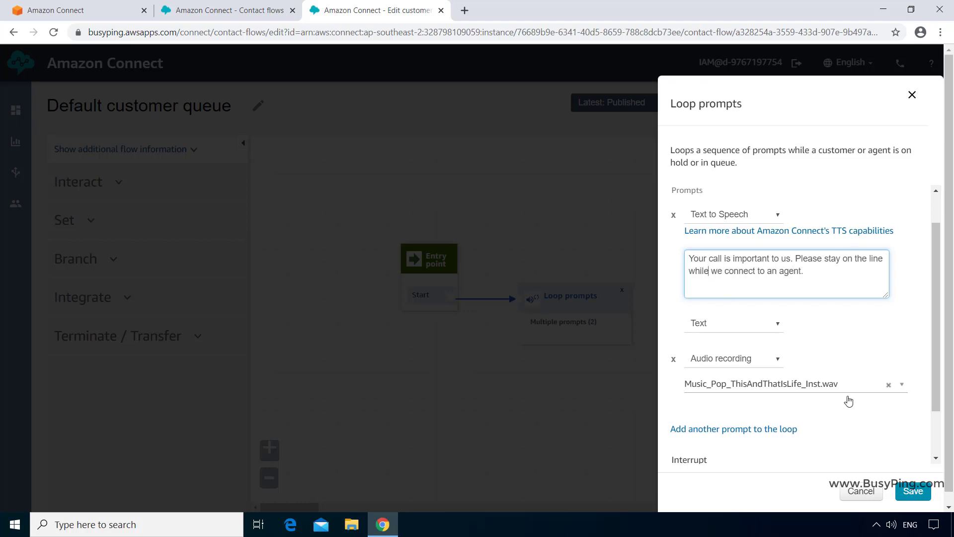
left_click(913, 492)
- Save the edited Default customer queue flow and publish it
left_click(873, 102)
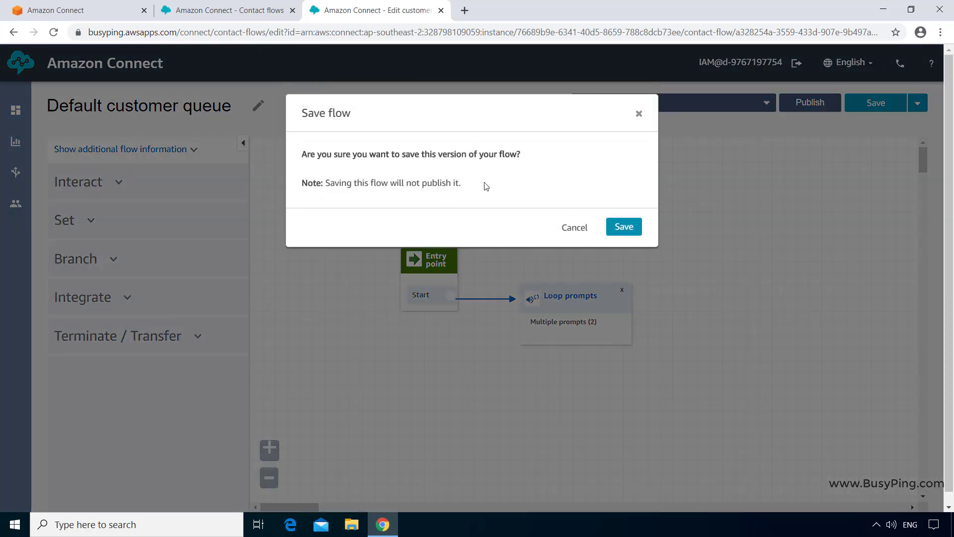
left_click_drag(462, 184, 326, 196)
left_click(566, 177)
left_click(625, 229)
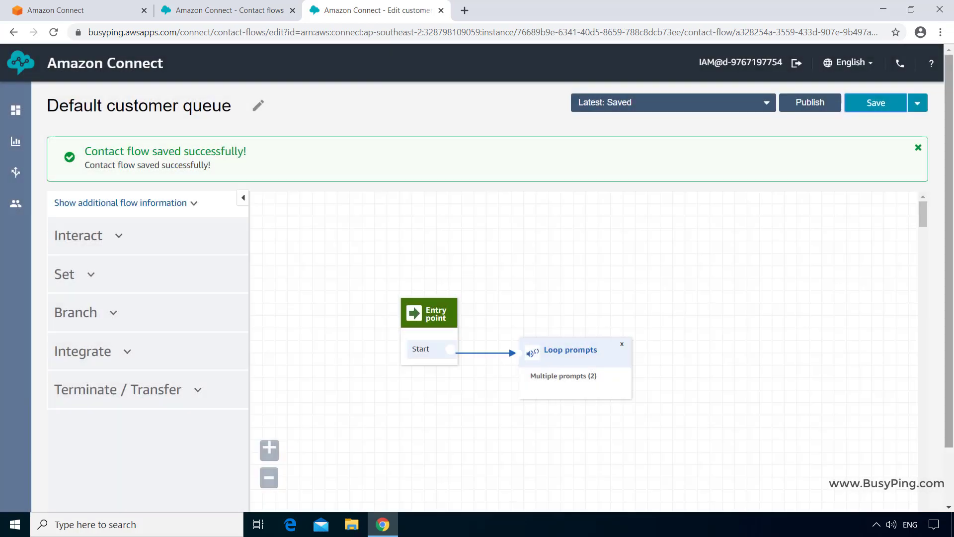
left_click(807, 104)
left_click(620, 233)
scroll(625, 233, "down", 2)
scroll(624, 232, "up", 1)
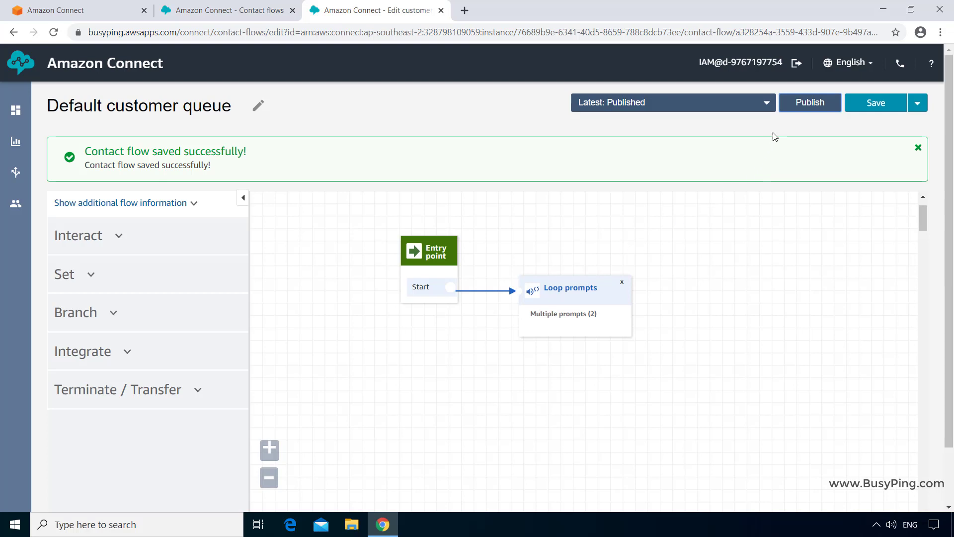
- Load the flow version published 04/18/20 9:37:43 PM UTC and check the message in its Loop prompts block
left_click(767, 104)
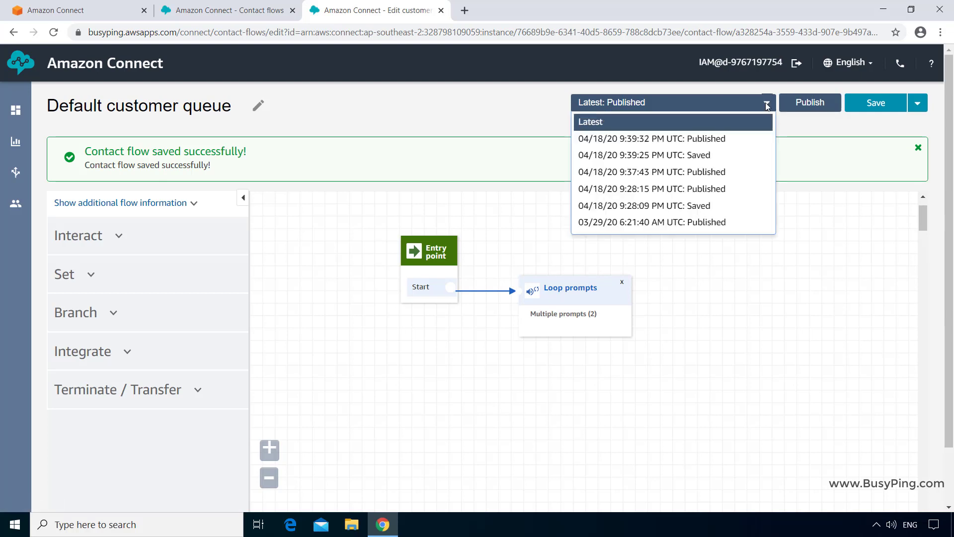
left_click(727, 172)
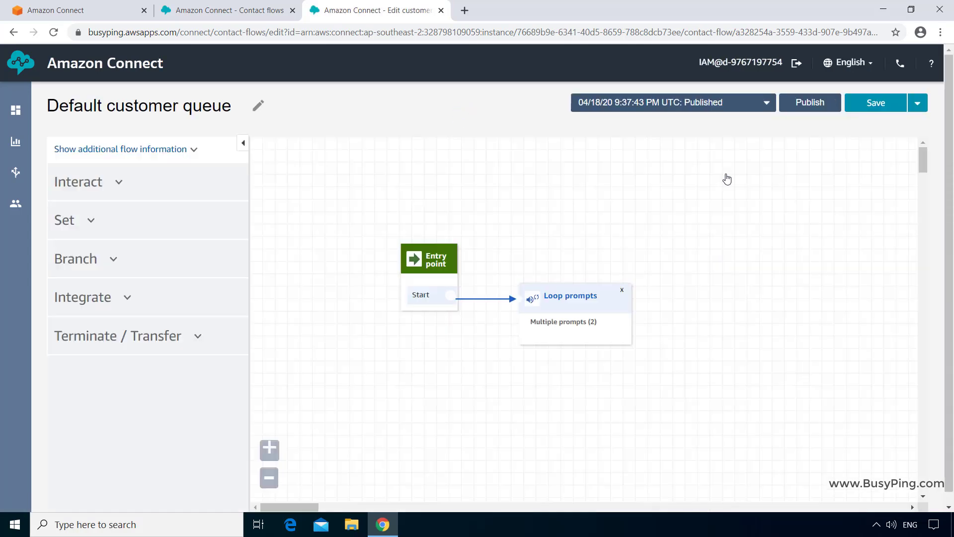
left_click(577, 295)
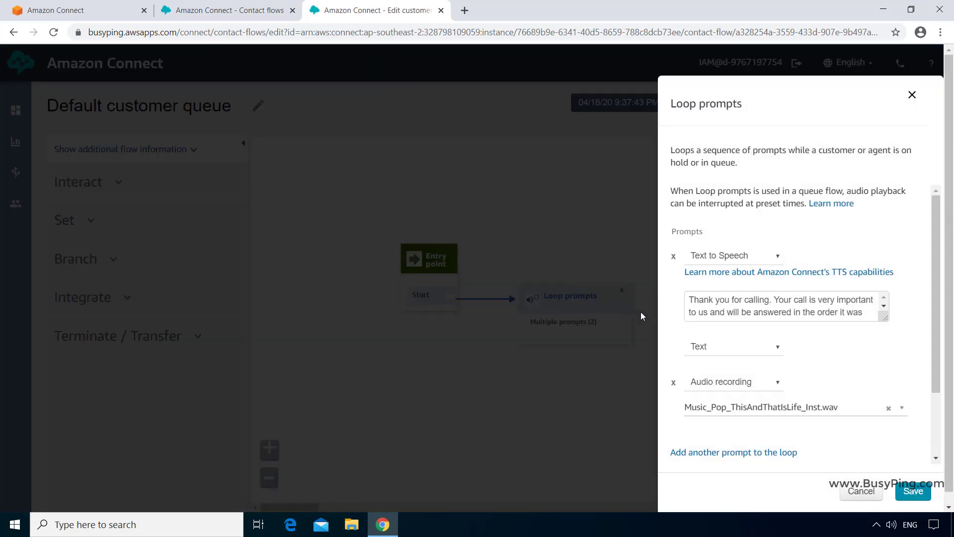
left_click_drag(884, 317, 861, 325)
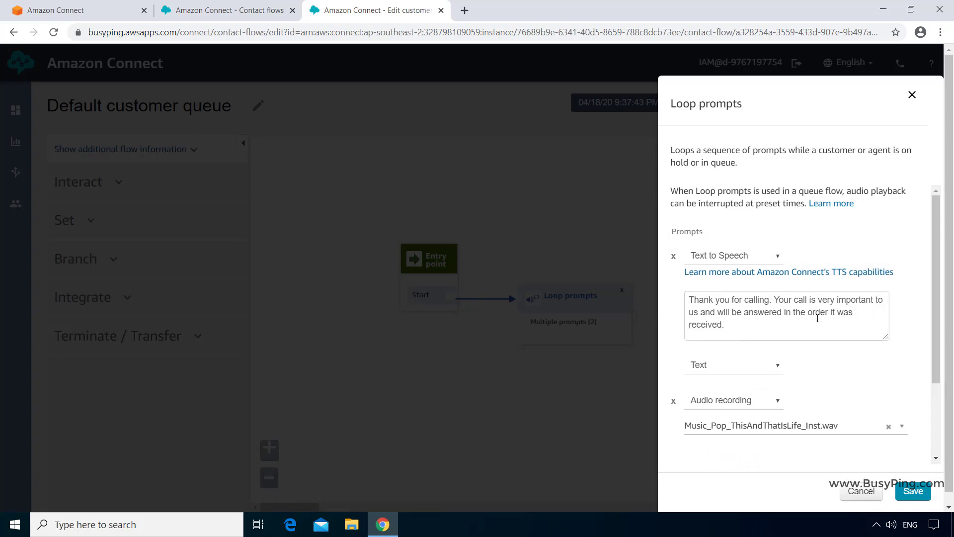
left_click(861, 491)
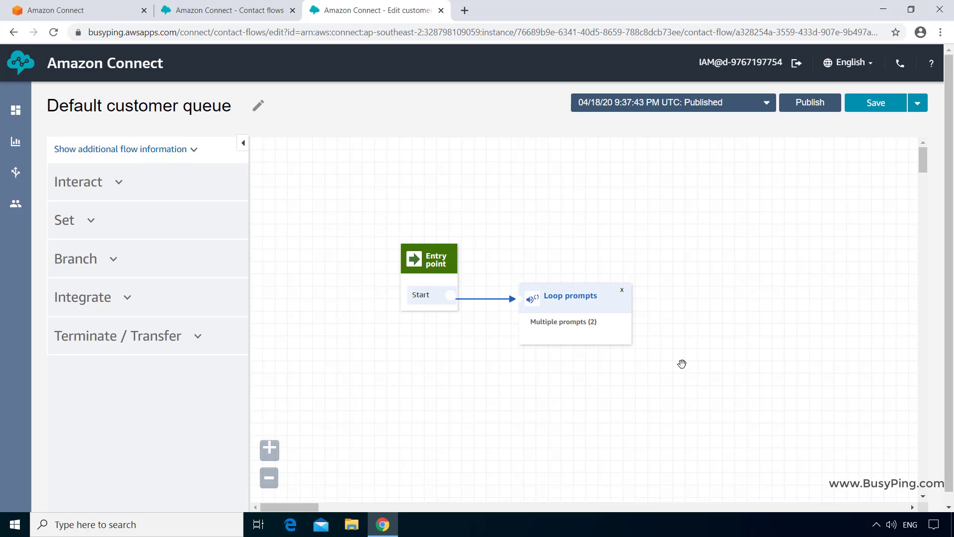
- Publish the loaded earlier version of the Default customer queue flow to make it active again
left_click(817, 103)
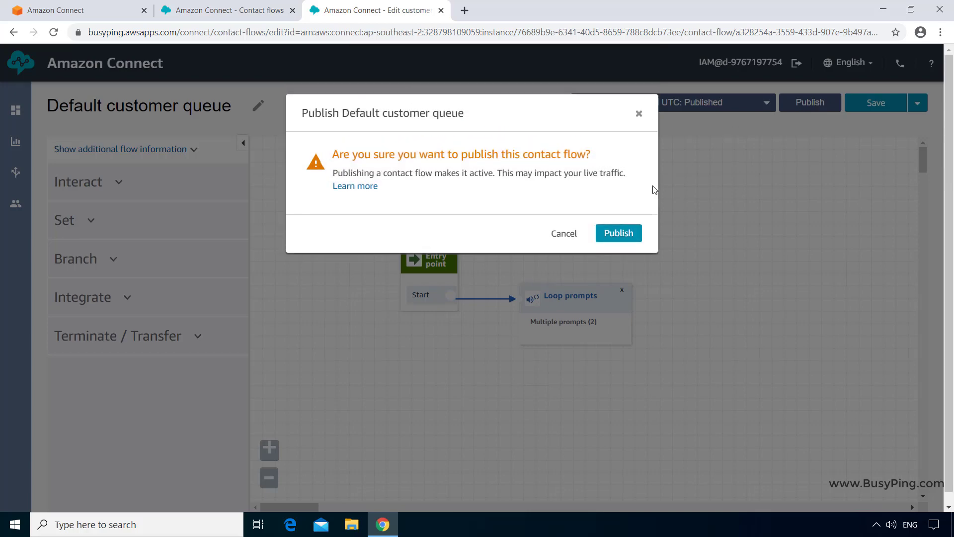
left_click(619, 233)
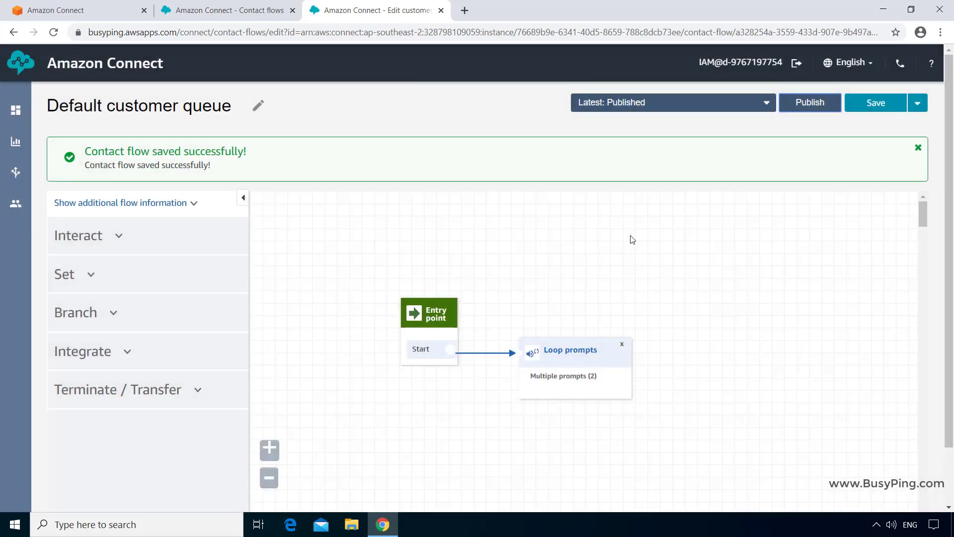
left_click(741, 102)
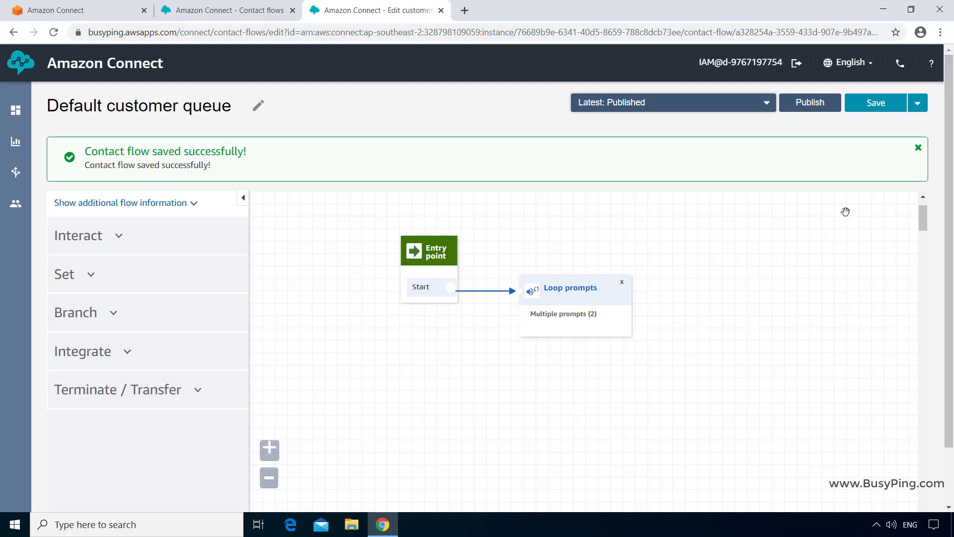
- Start saving a copy of the flow under the new name "BusyPing Customer Queue Flow"
left_click(919, 106)
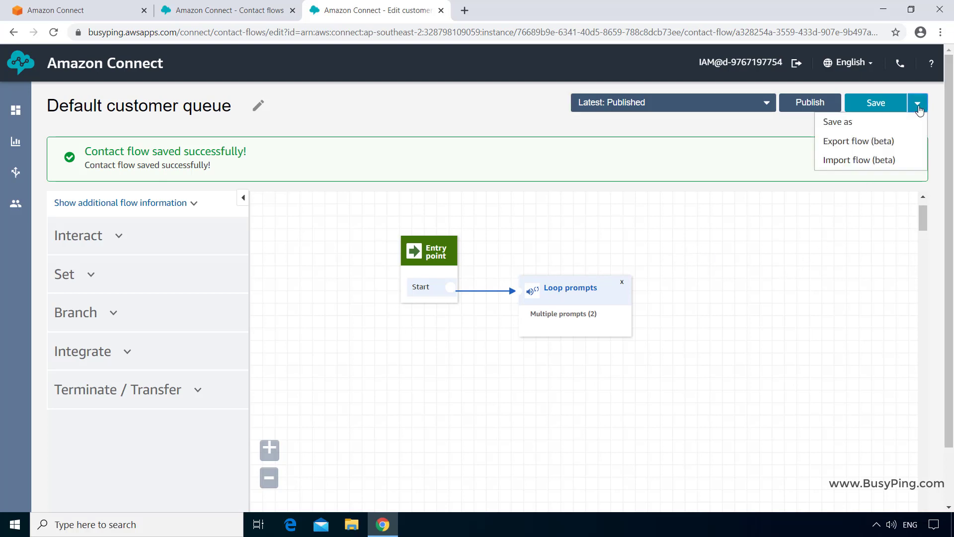
left_click(840, 122)
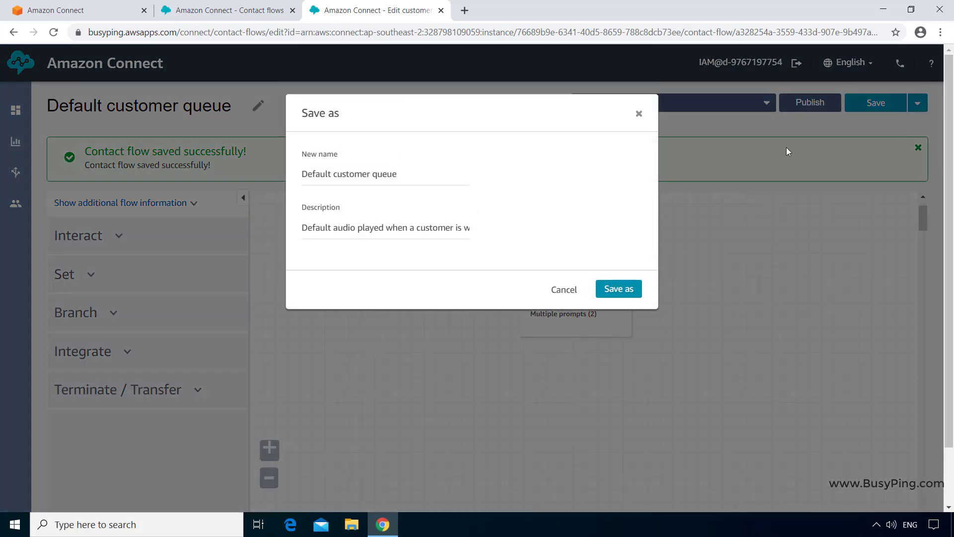
left_click_drag(411, 177, 303, 177)
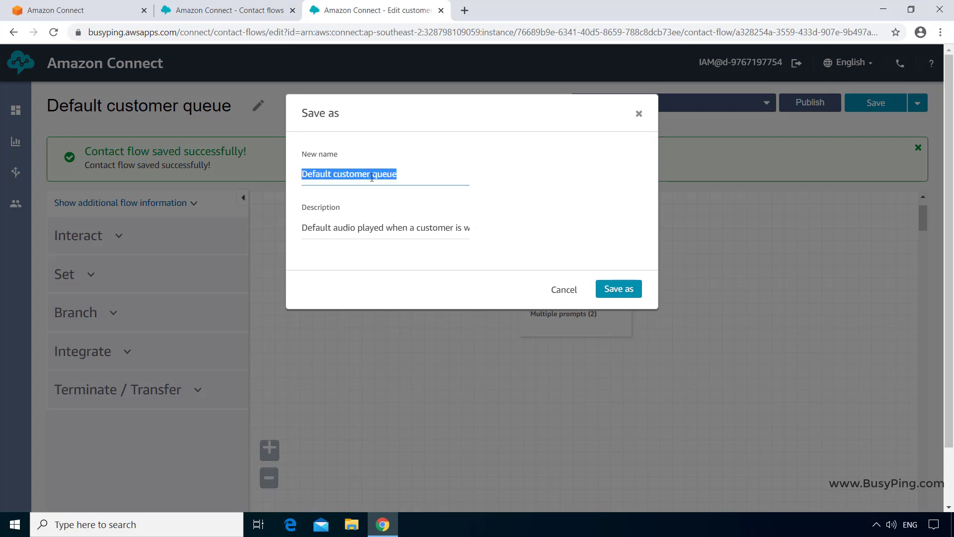
type("BusyPing Customer Queue Flow")
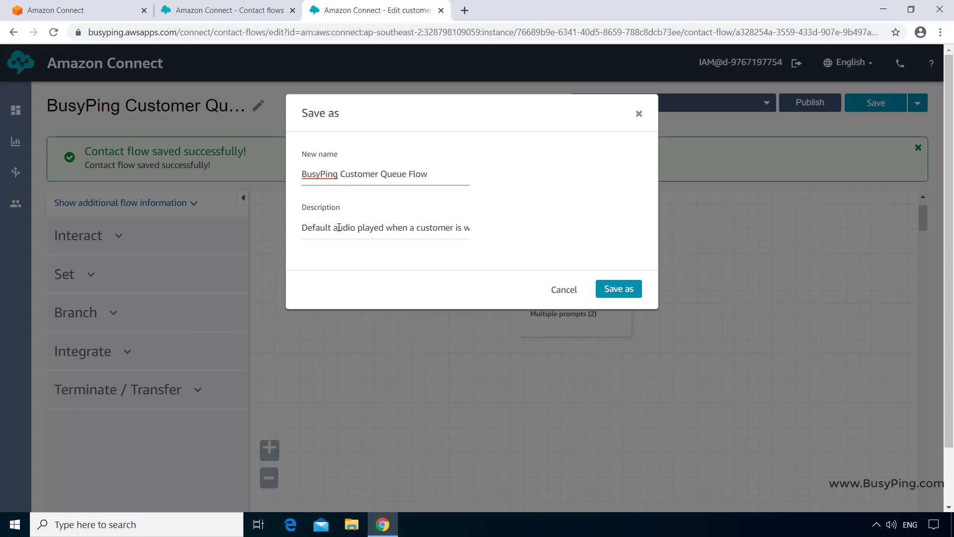
- Reword the copy's description to begin with "Audio" instead of "Default audio" and save the copy
left_click_drag(427, 231, 482, 230)
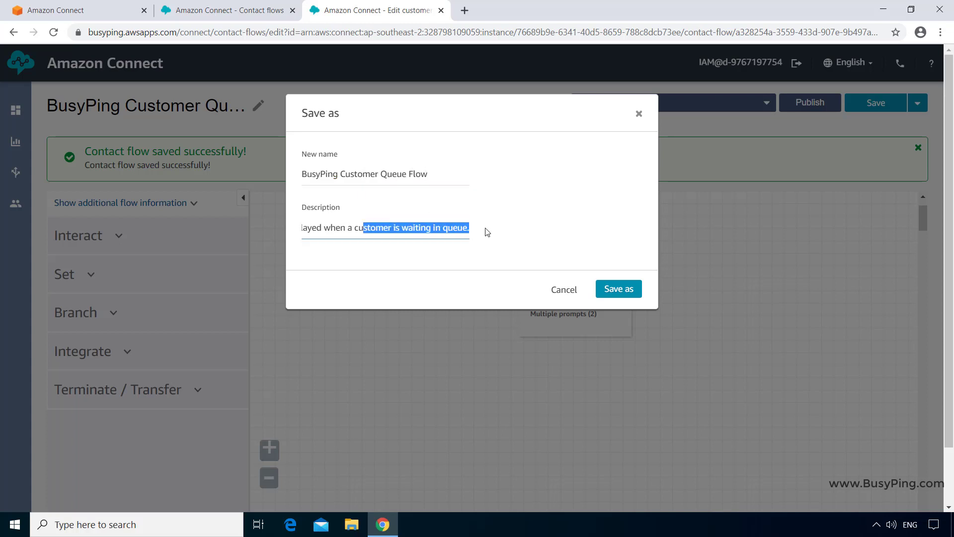
left_click(400, 226)
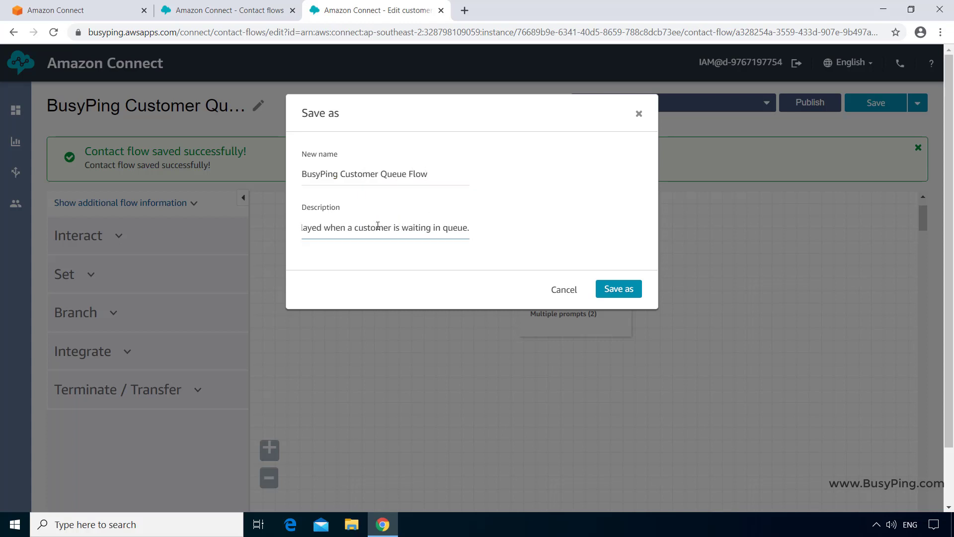
key("Home")
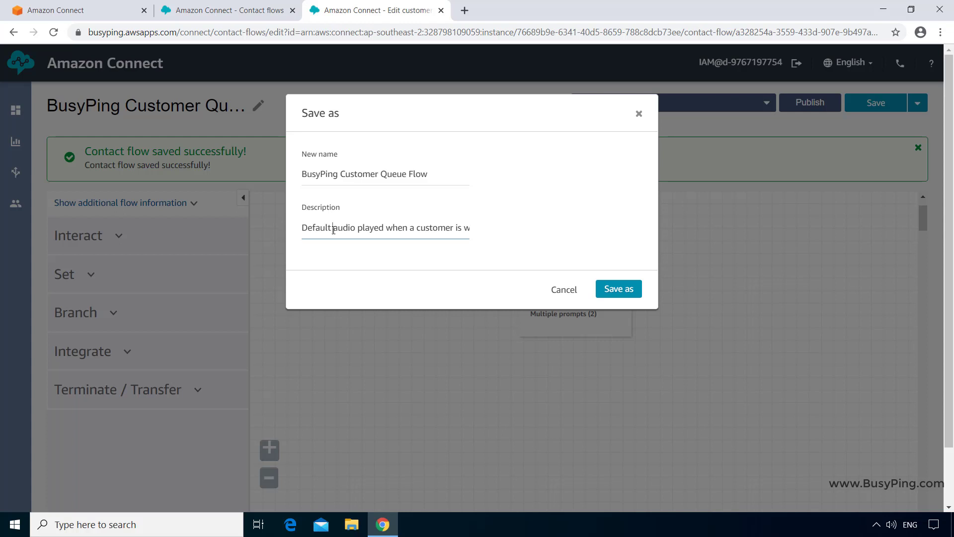
key("ctrl+shift+Right")
key("Delete")
key("Delete")
type("A")
left_click(621, 291)
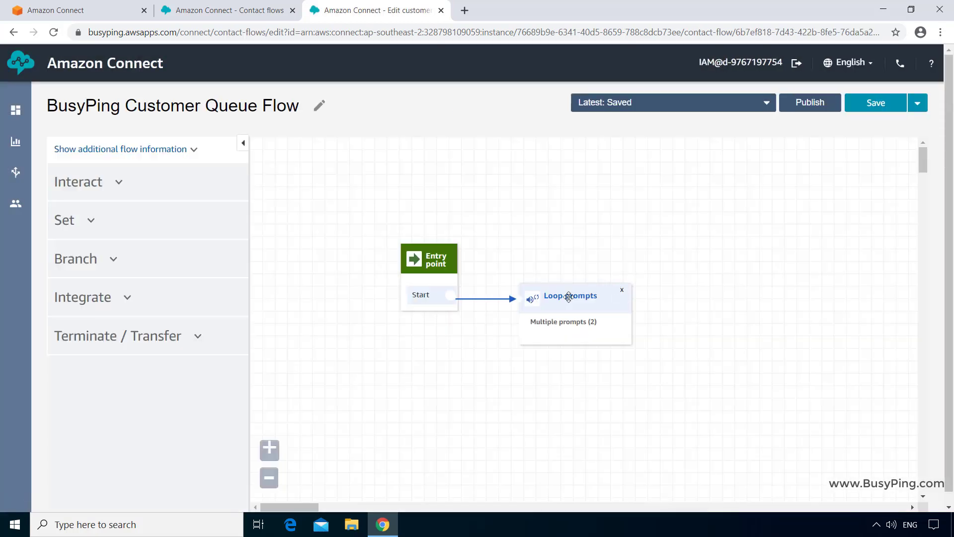
- Set the Loop prompts message to "Thank you for your patience. Please wait while we connect to an agent." and save the block
left_click(569, 298)
triple_click(723, 300)
type("Thank you for")
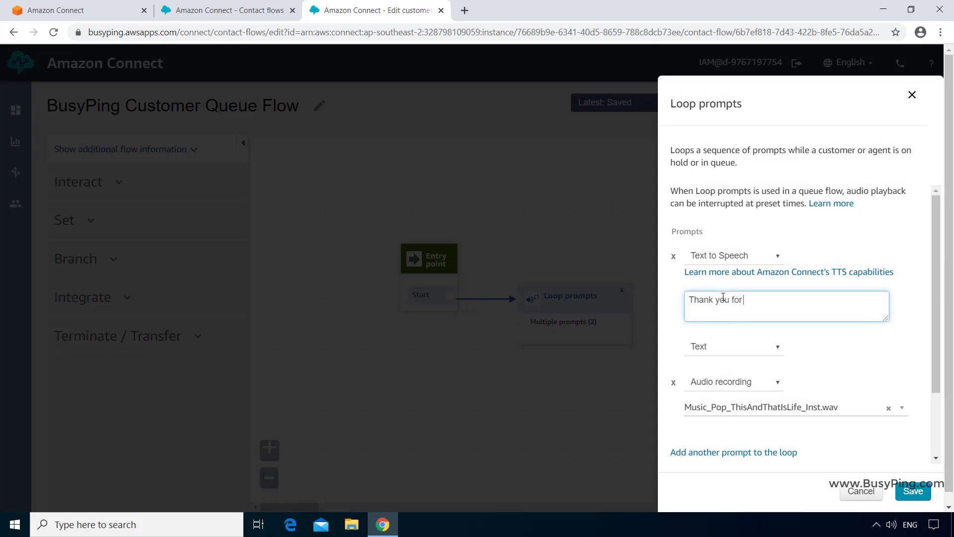
type(" your patience. Please wait while we connect to an agent.")
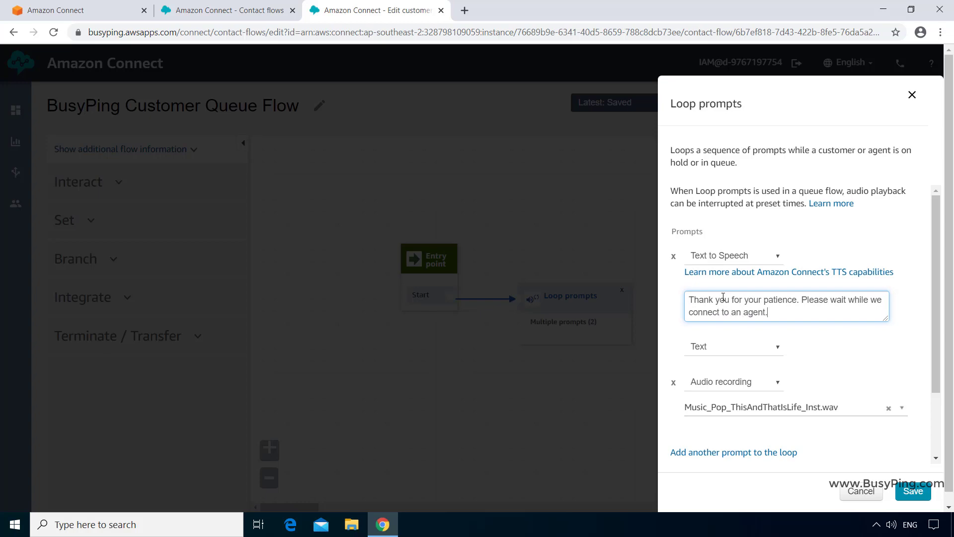
left_click(922, 492)
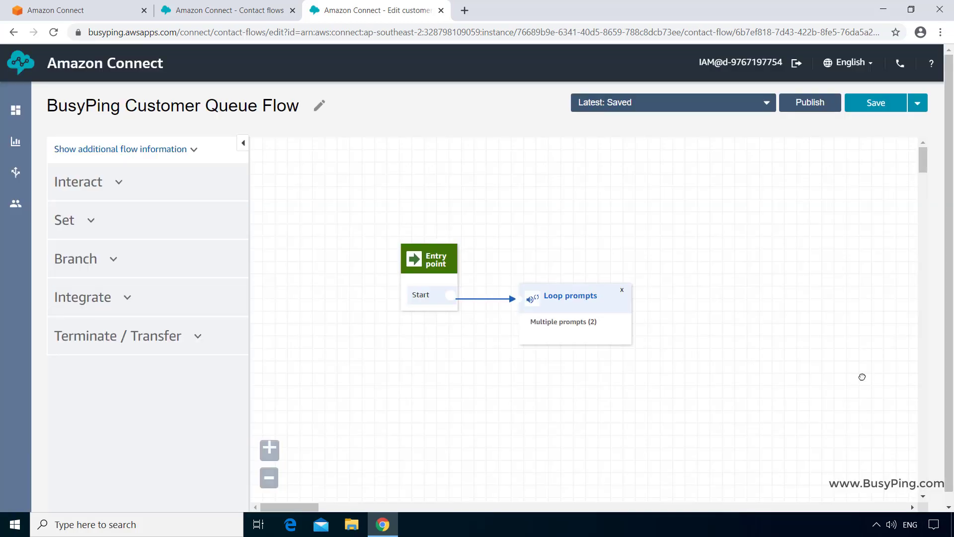
- Save BusyPing Customer Queue Flow and publish it
left_click(875, 102)
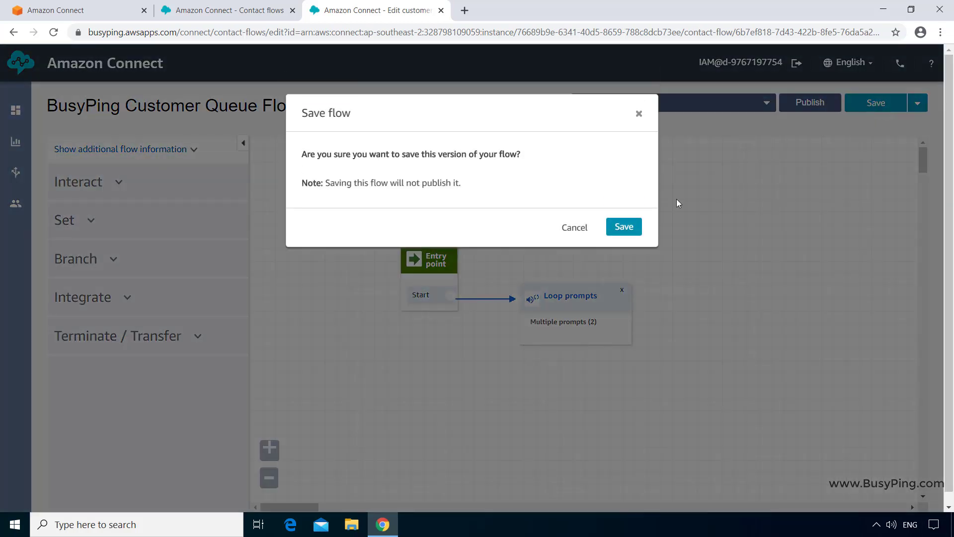
left_click(616, 231)
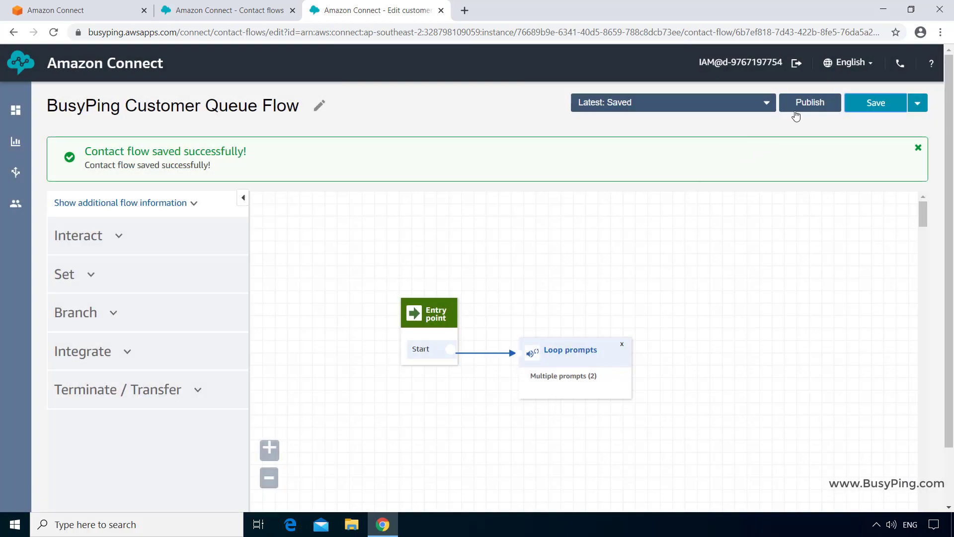
left_click(798, 108)
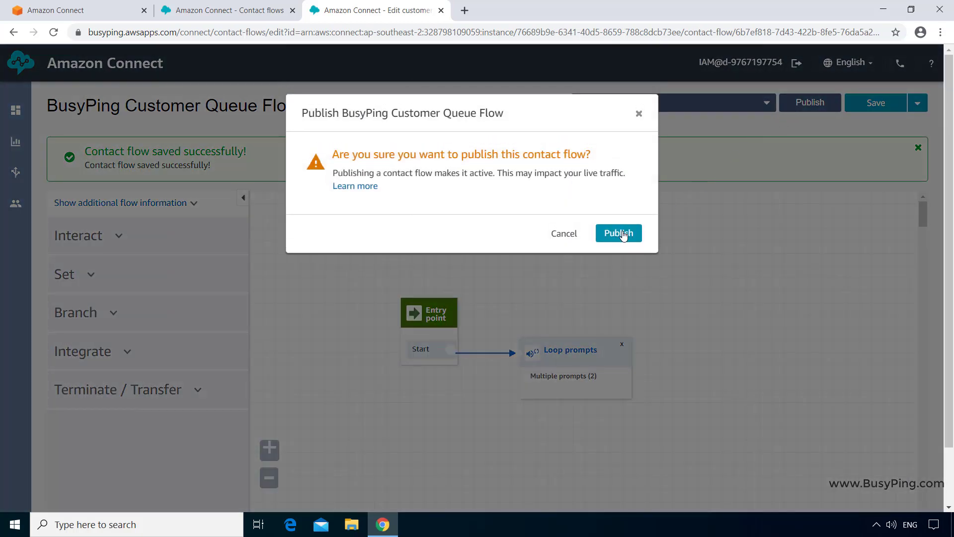
left_click(623, 234)
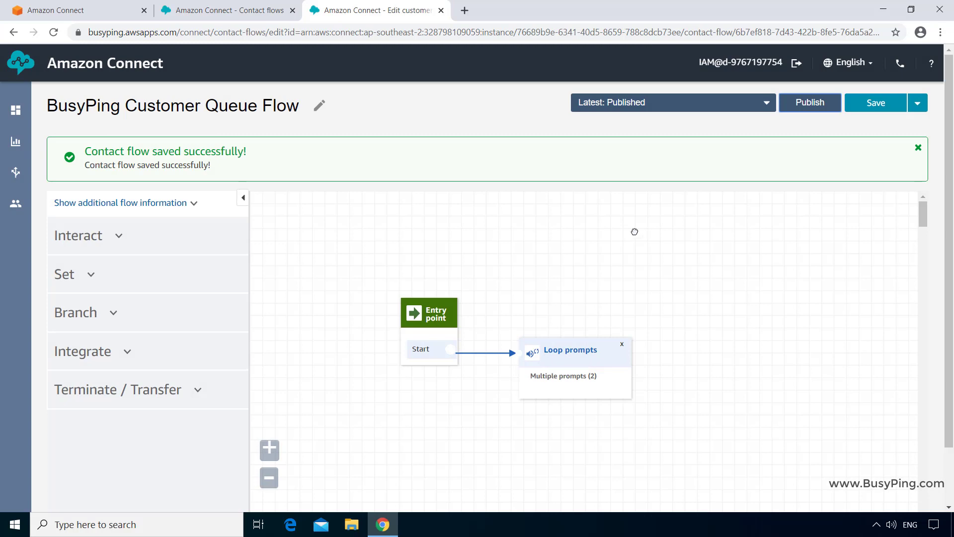
- Open BusyPing Inbound Flow from the contact flows list and add a Set customer queue flow block below the first Play prompt block
mouse_move(28, 168)
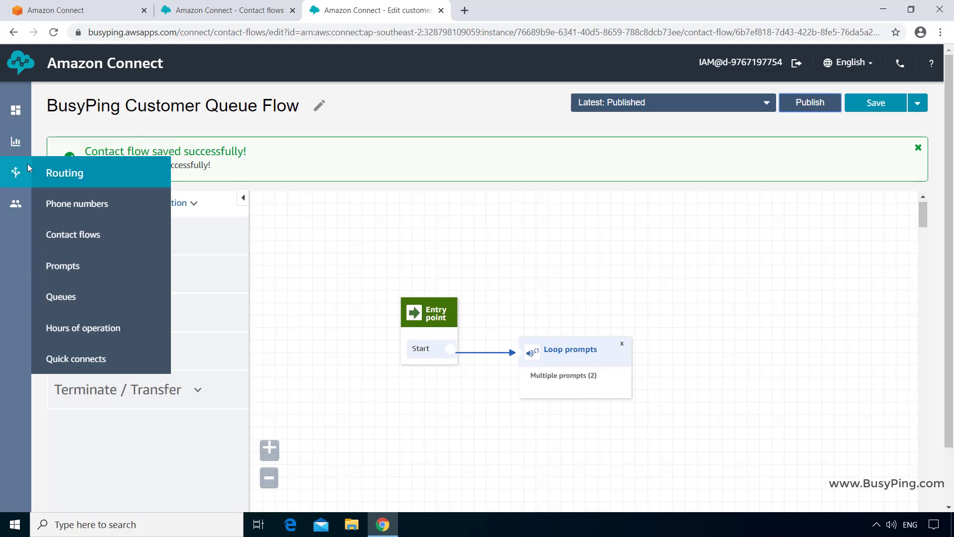
left_click(70, 234)
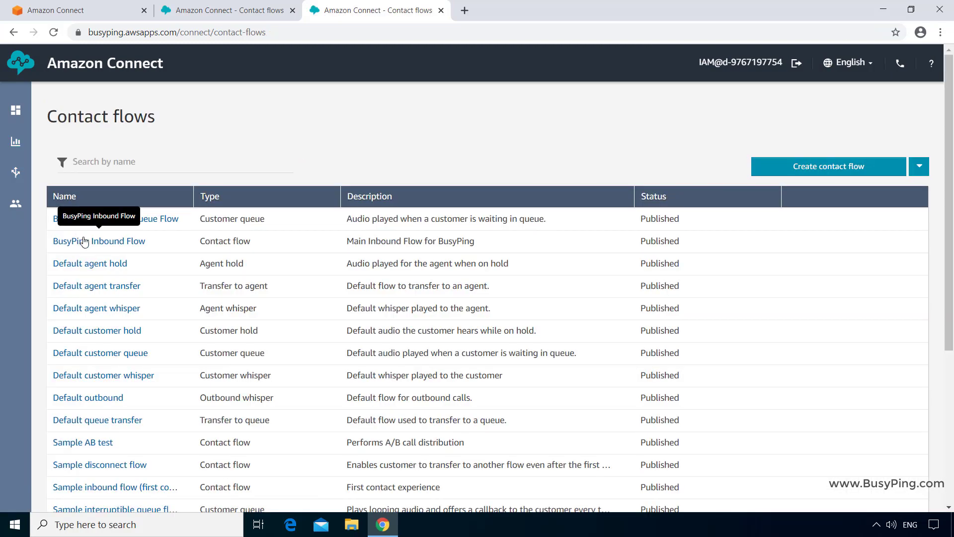
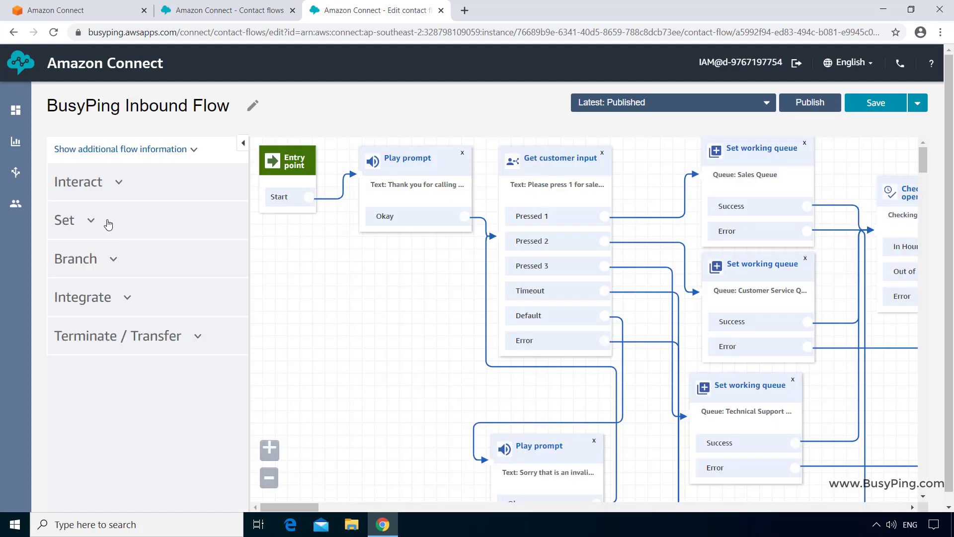
left_click(95, 222)
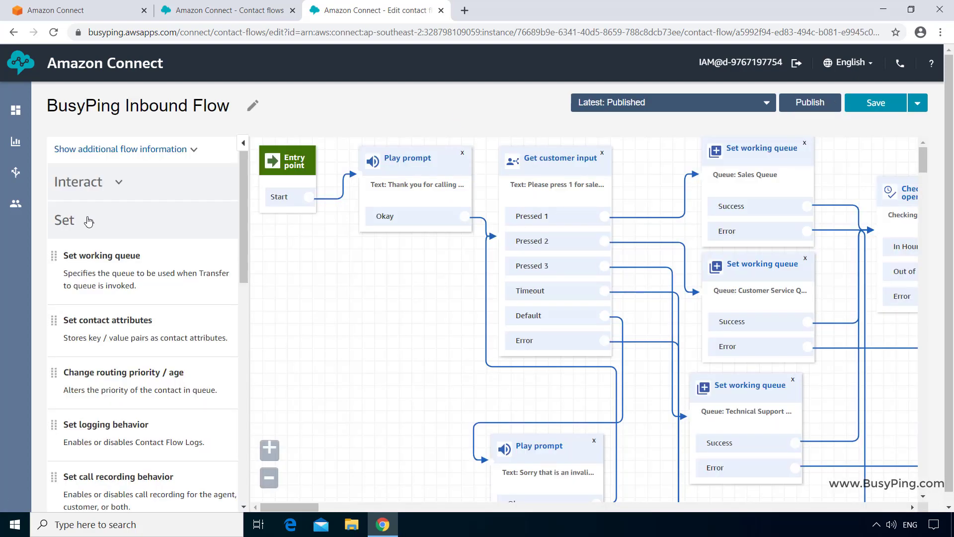
scroll(241, 277, "down", 4)
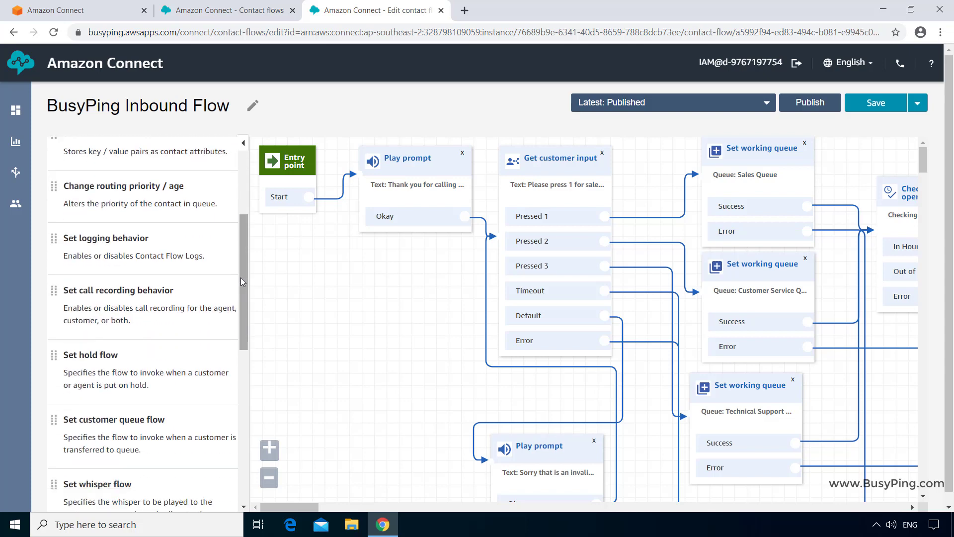
scroll(240, 277, "down", 1)
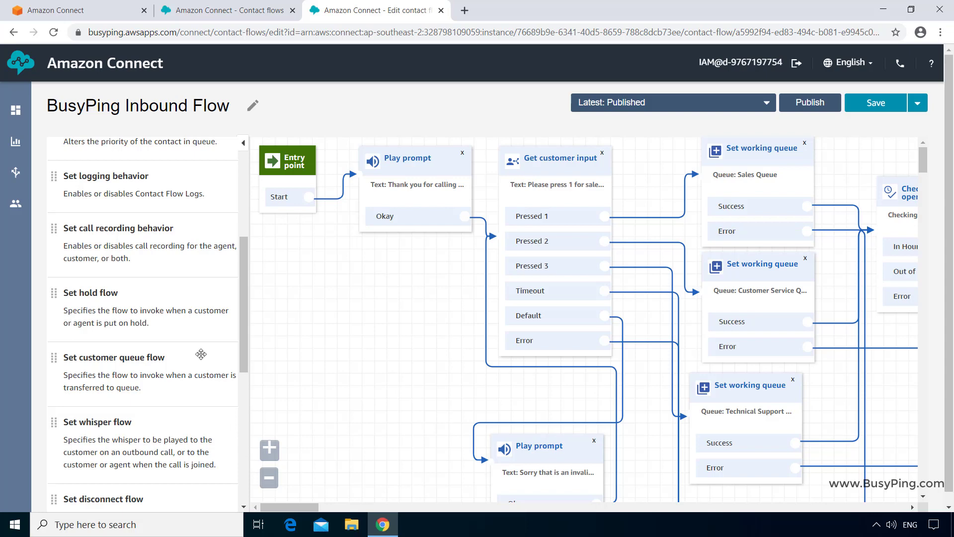
left_click(271, 478)
left_click(271, 479)
left_click(271, 479)
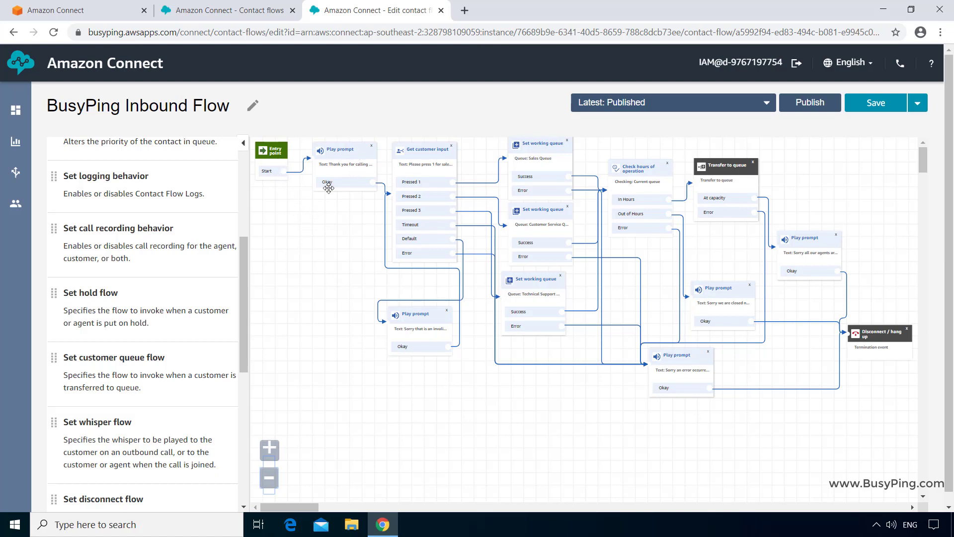
left_click_drag(147, 367, 233, 306)
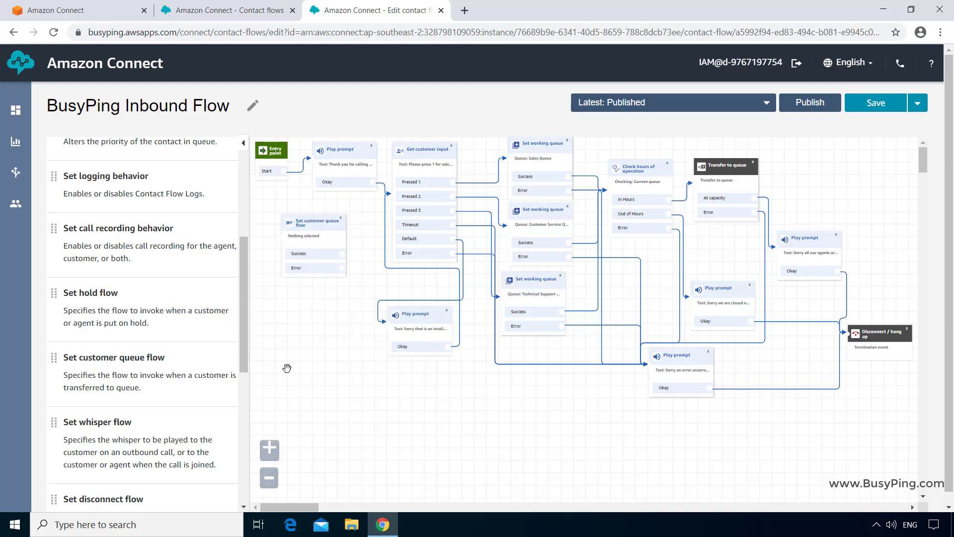
- Connect Start to the Set customer queue flow block, its Success to the first Play prompt, and its Error to the "Sorry an error occurred" prompt
left_click(269, 450)
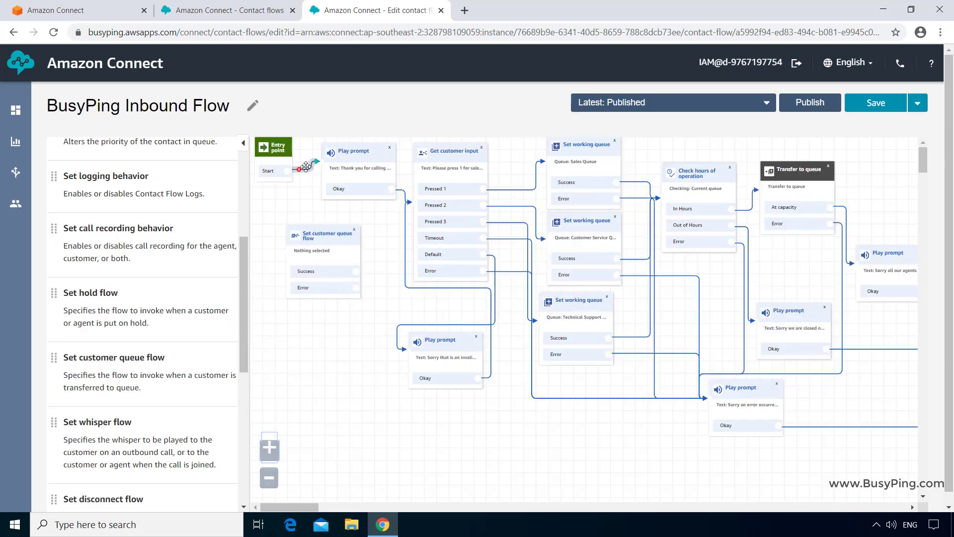
left_click_drag(306, 166, 281, 251)
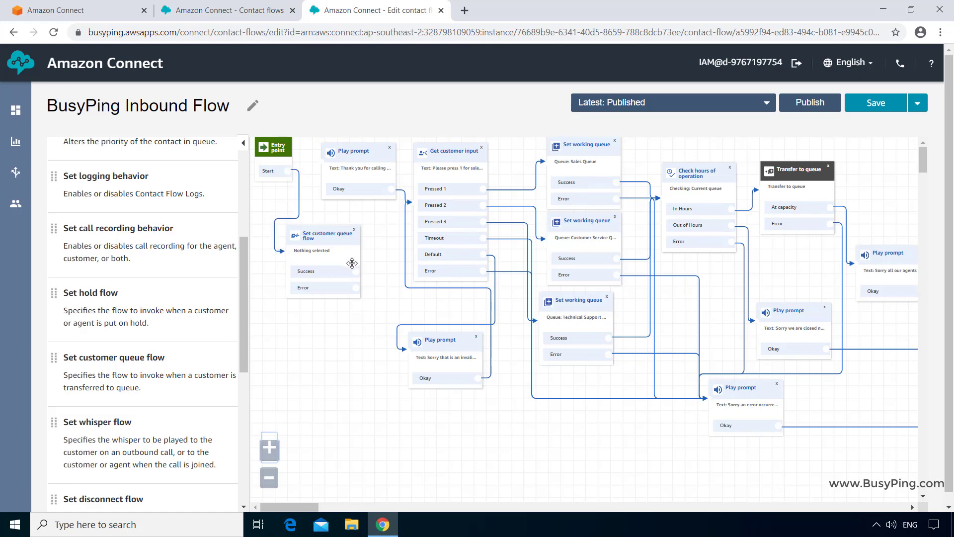
left_click_drag(355, 271, 317, 171)
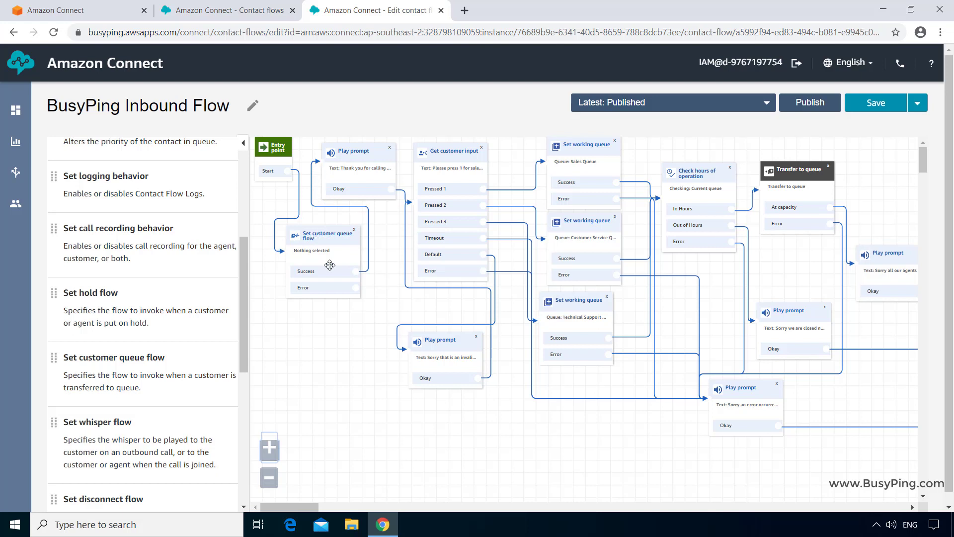
left_click_drag(356, 288, 706, 399)
- Set the Set customer queue flow block to invoke BusyPing Customer Queue Flow, then publish BusyPing Inbound Flow
left_click(325, 235)
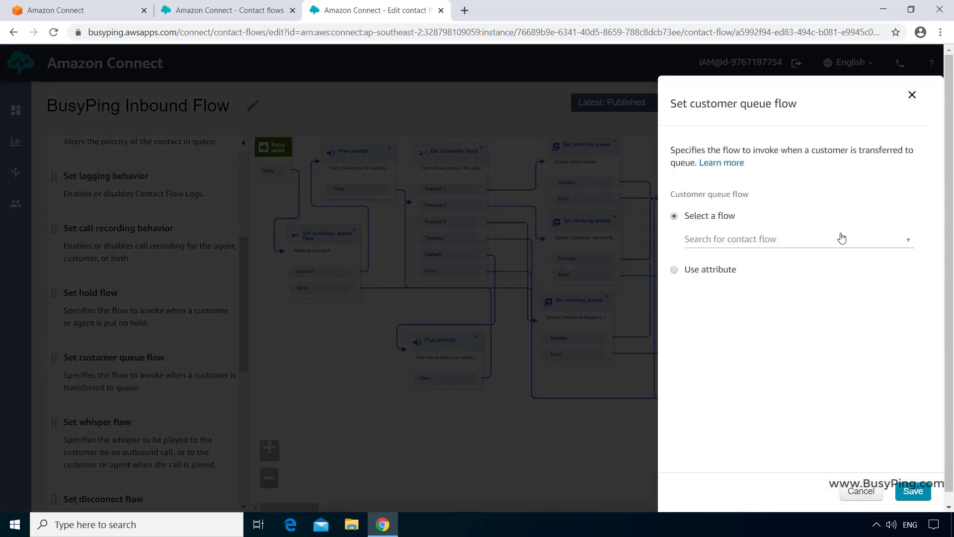
left_click(909, 239)
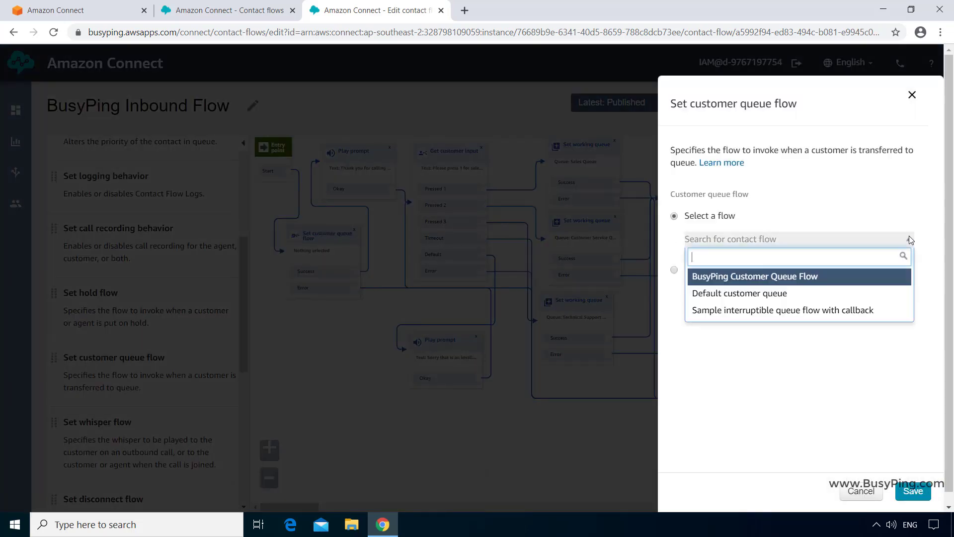
left_click(774, 283)
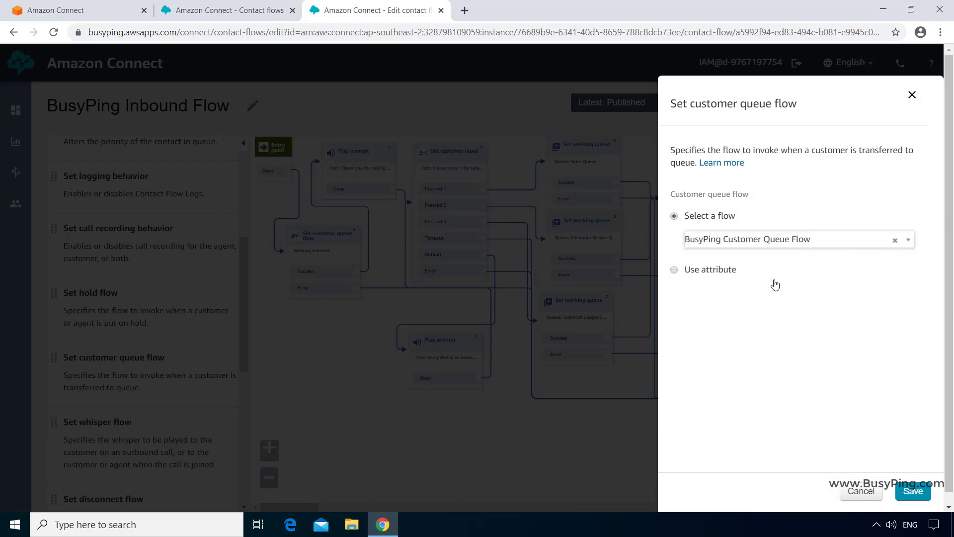
left_click(917, 492)
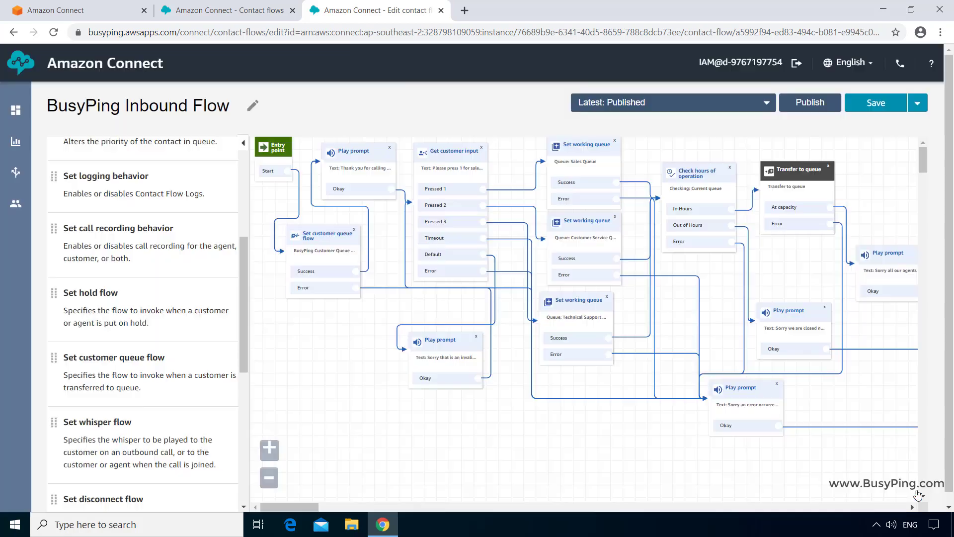
left_click(801, 107)
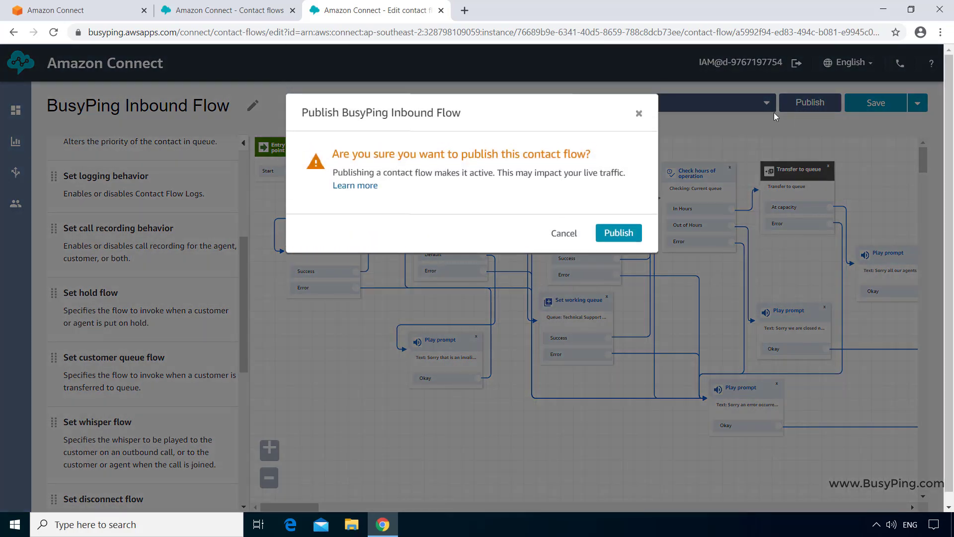
left_click(618, 233)
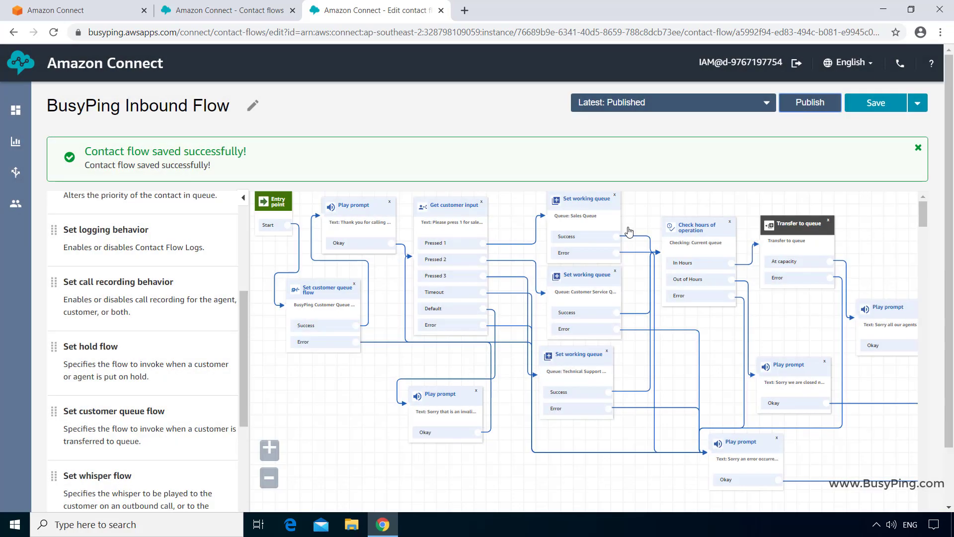